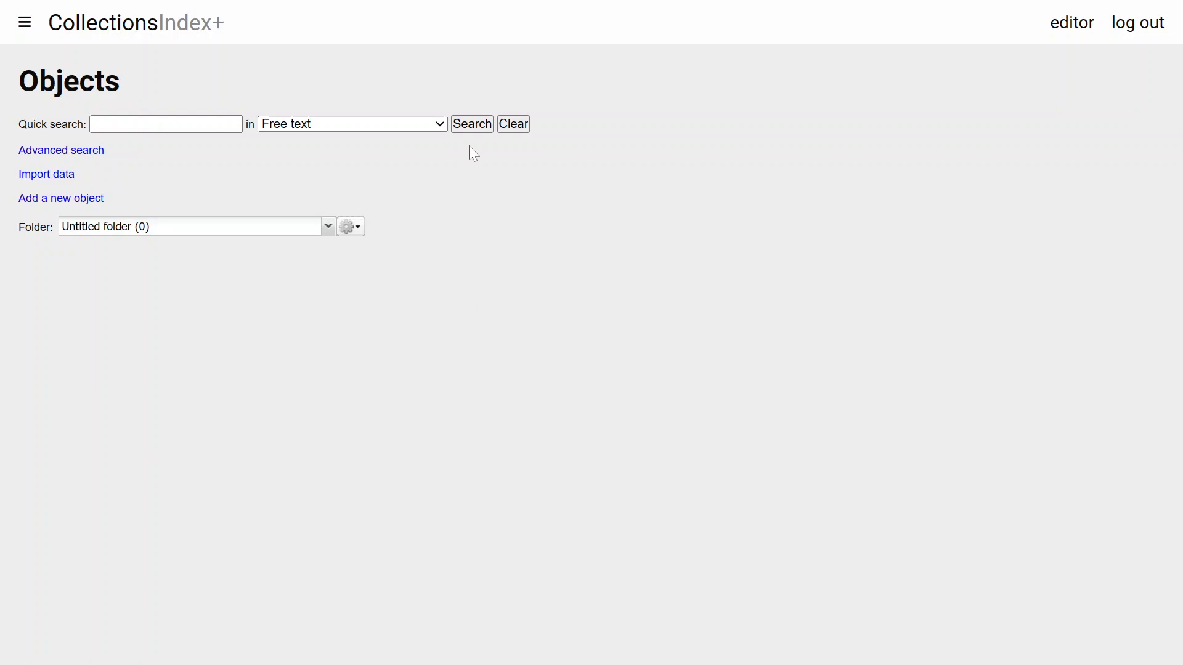
# Run an empty quick search to list all objects in the collection
pyautogui.click(475, 125)
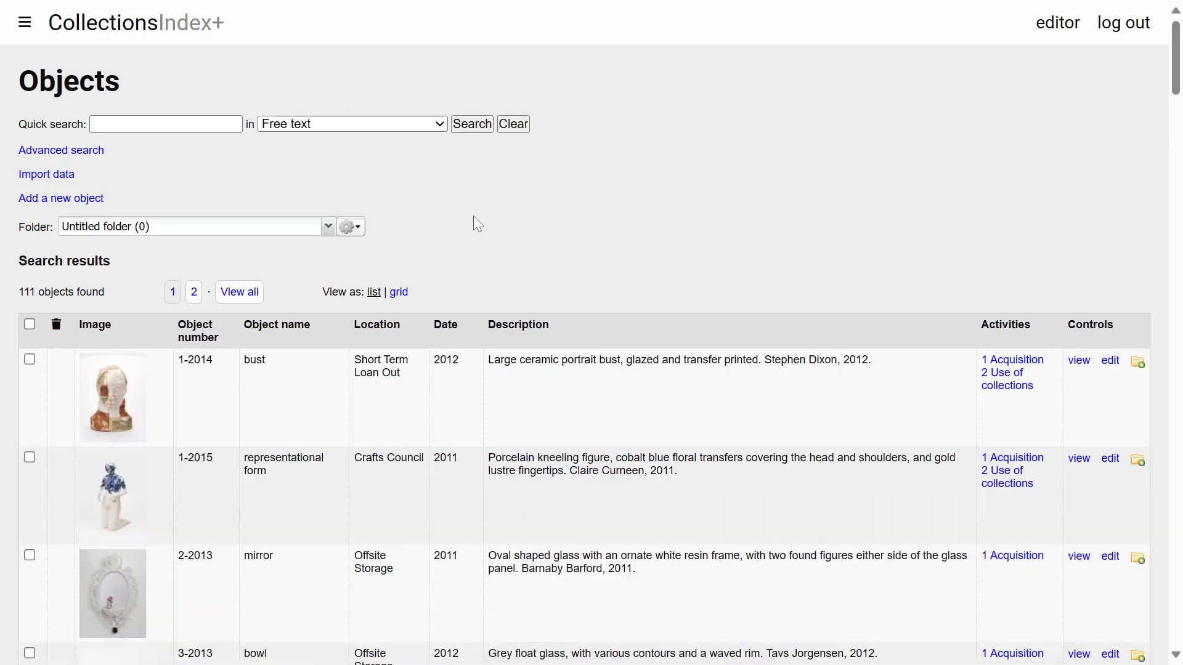
pyautogui.scroll(-1, 652, 217)
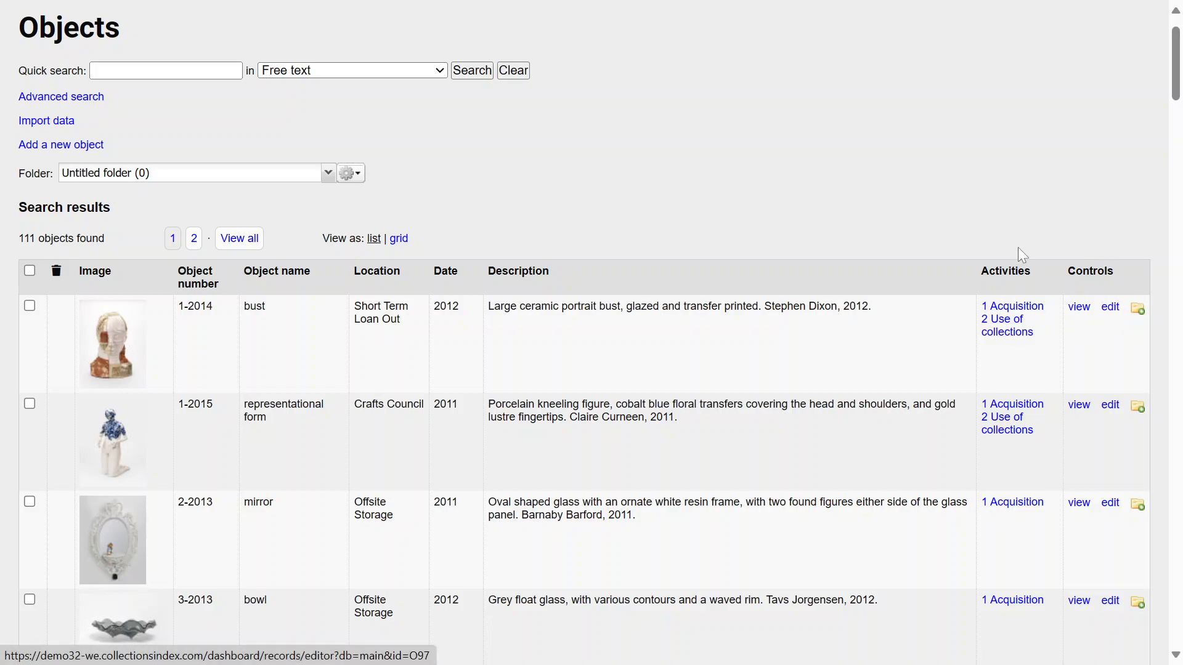
# Open object 1-2014 and scroll through its record details
pyautogui.click(1079, 308)
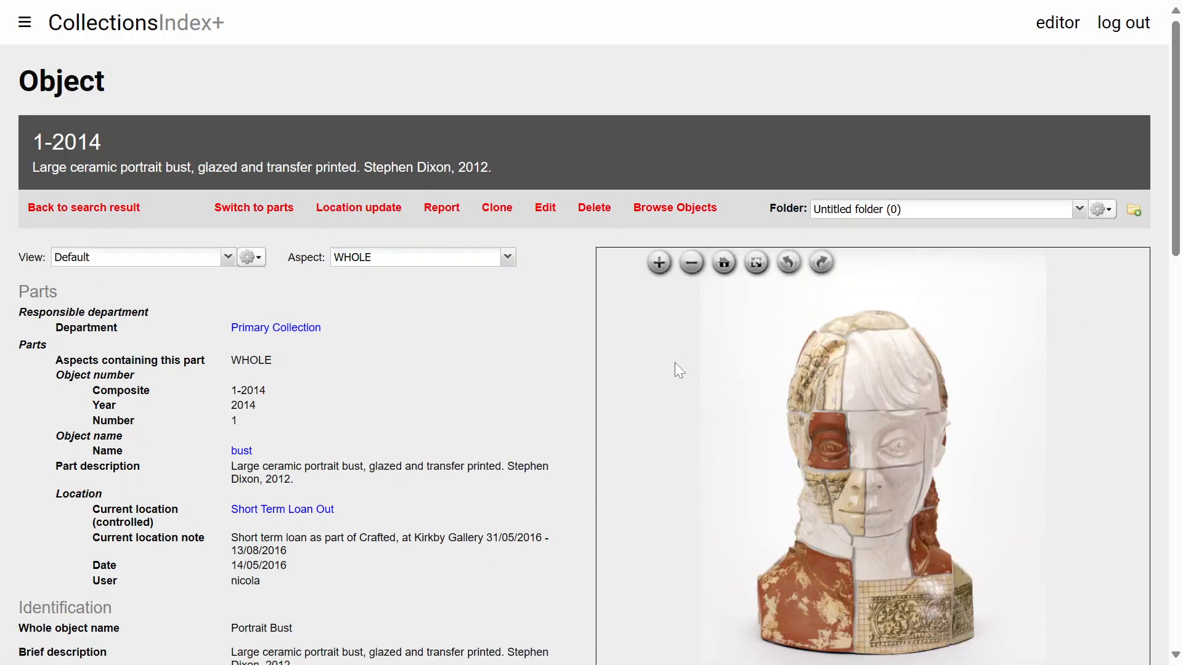
pyautogui.scroll(-3, 383, 366)
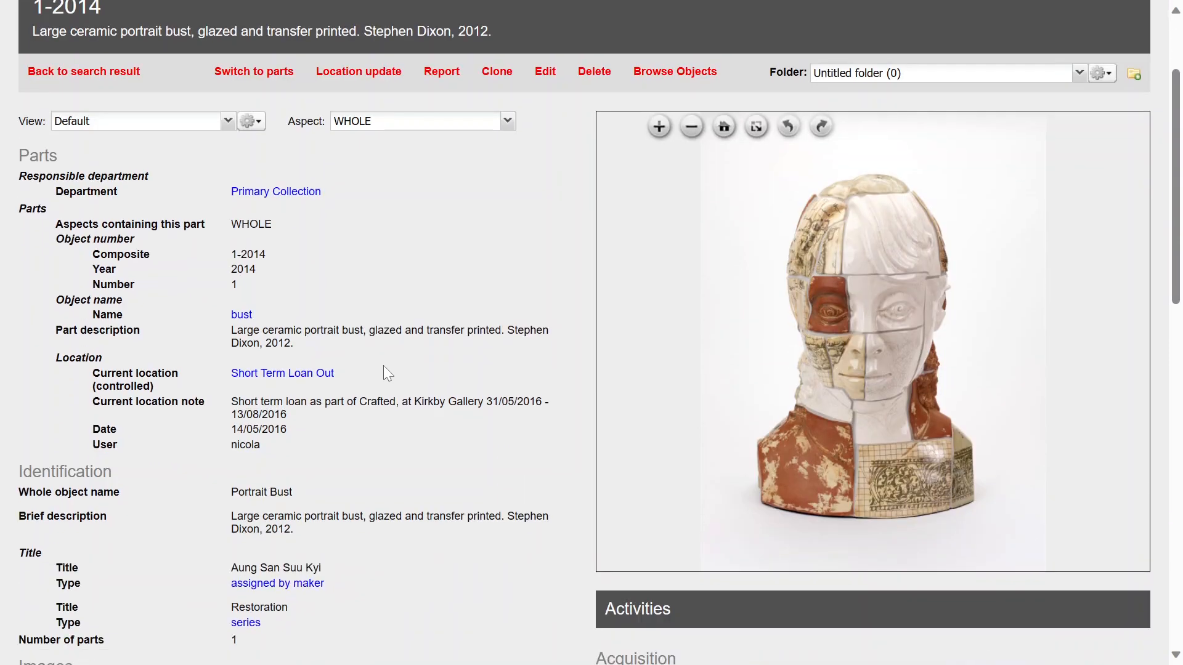
pyautogui.scroll(-15, 384, 369)
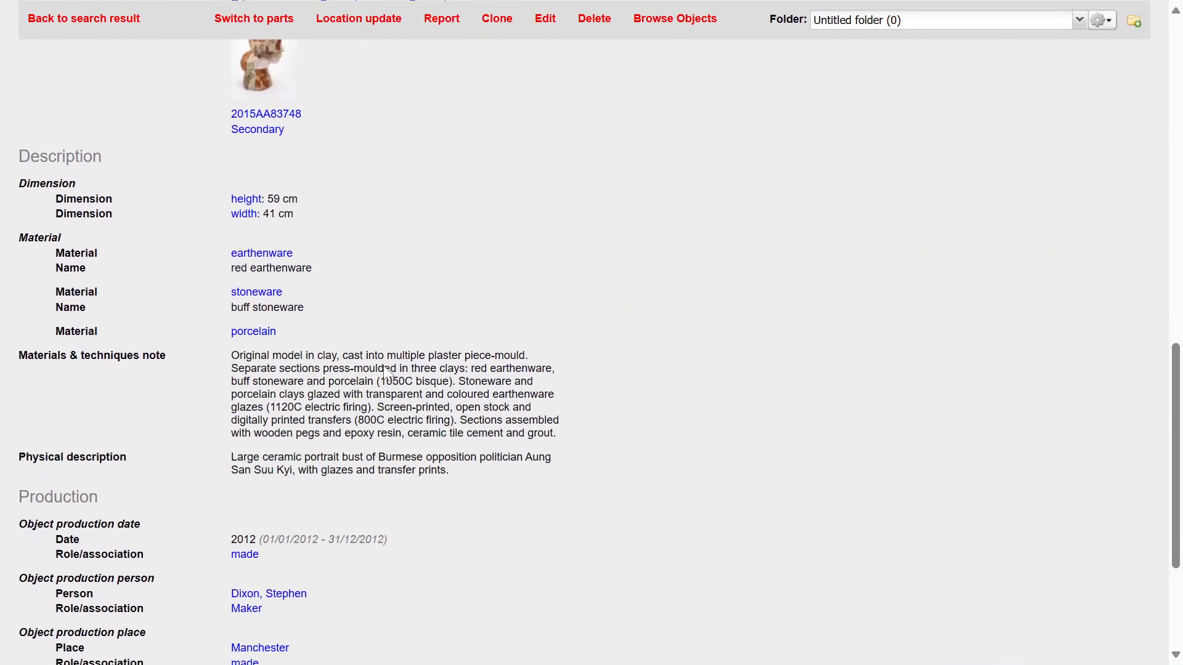
pyautogui.scroll(-1, 383, 364)
pyautogui.scroll(13, 384, 365)
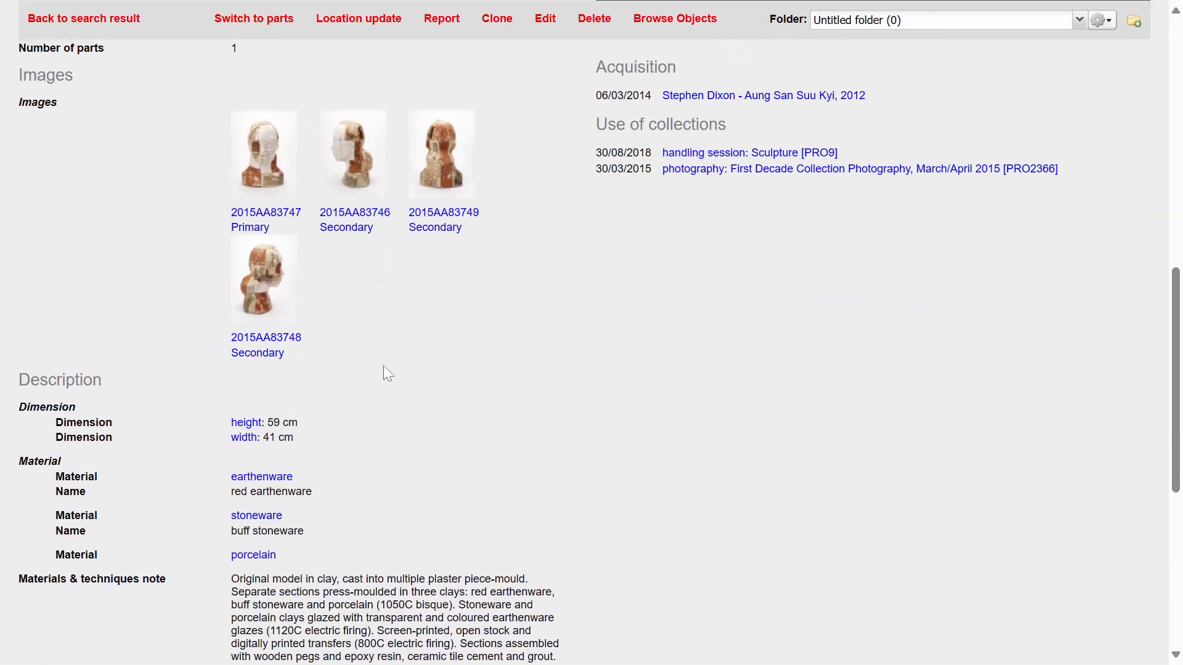
pyautogui.scroll(4, 383, 367)
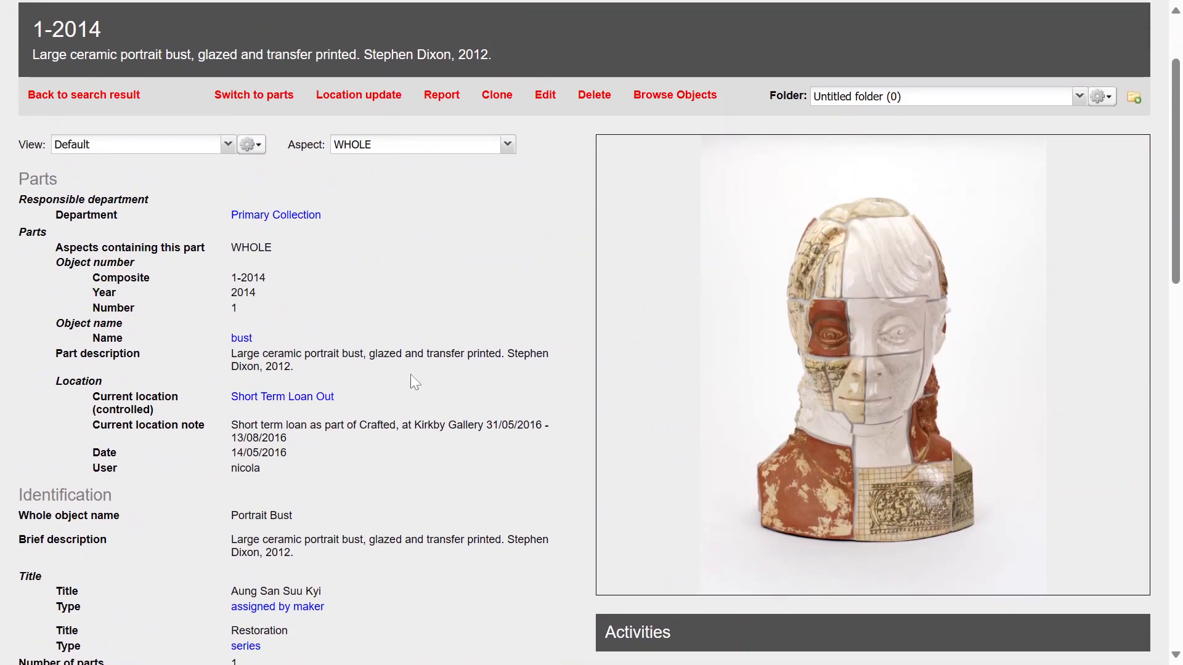
pyautogui.scroll(1, 412, 377)
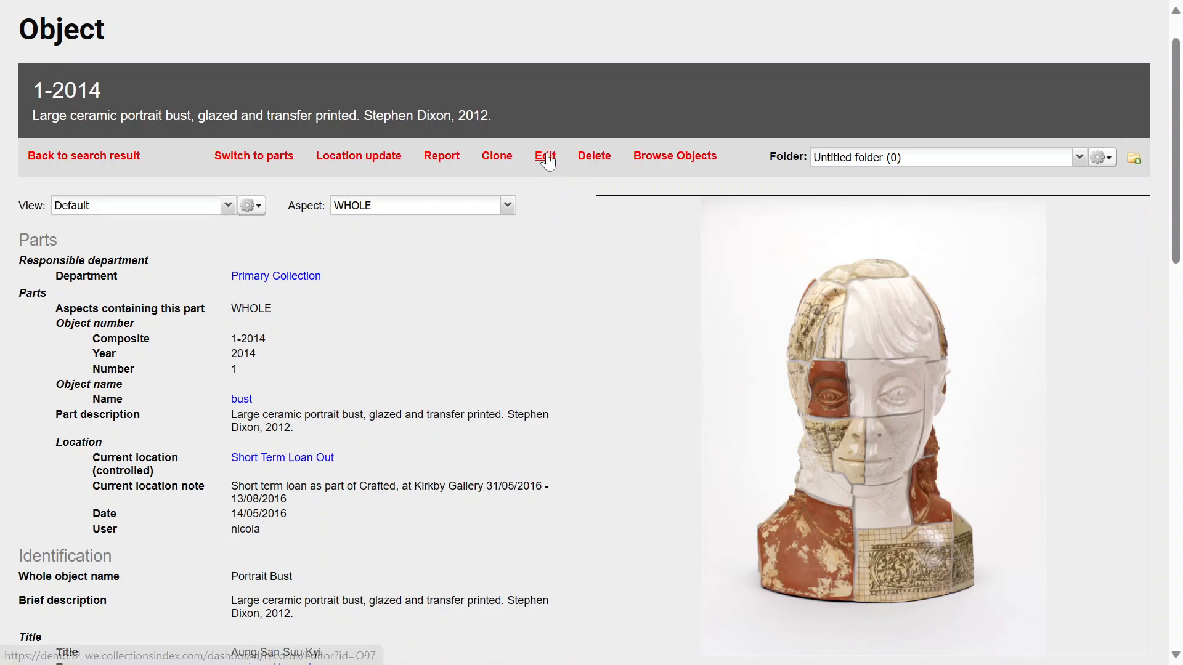
# Open the object in the record editor and expand and collapse the Parts and Production sections
pyautogui.click(547, 161)
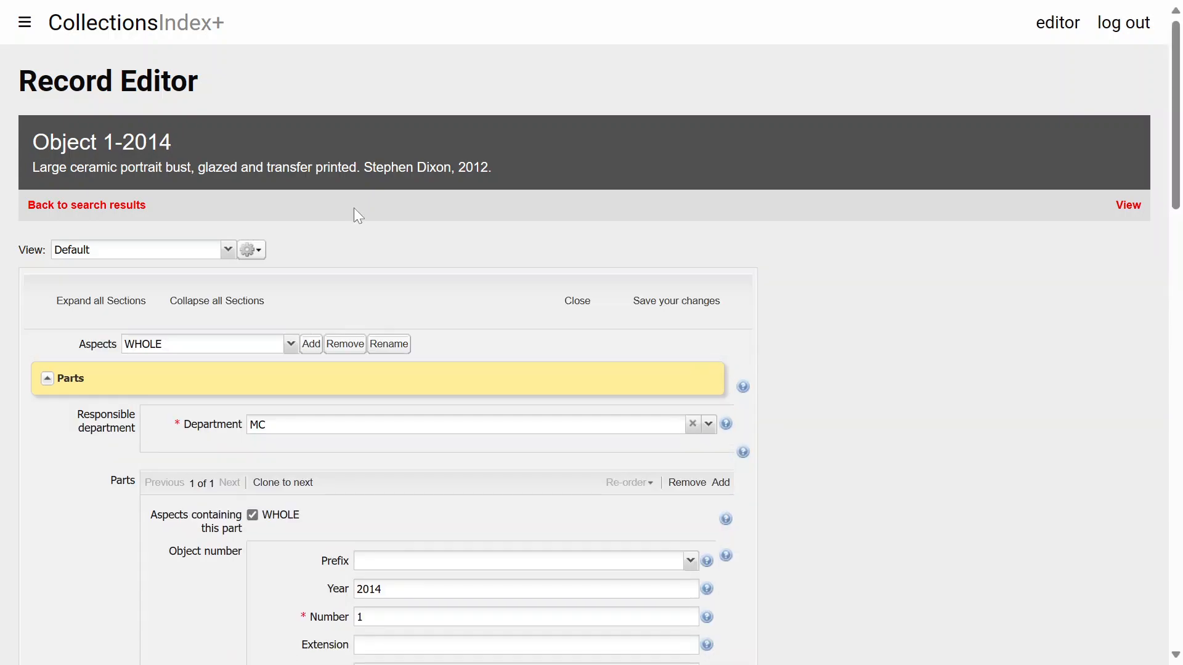
pyautogui.click(48, 378)
pyautogui.scroll(-2, 193, 410)
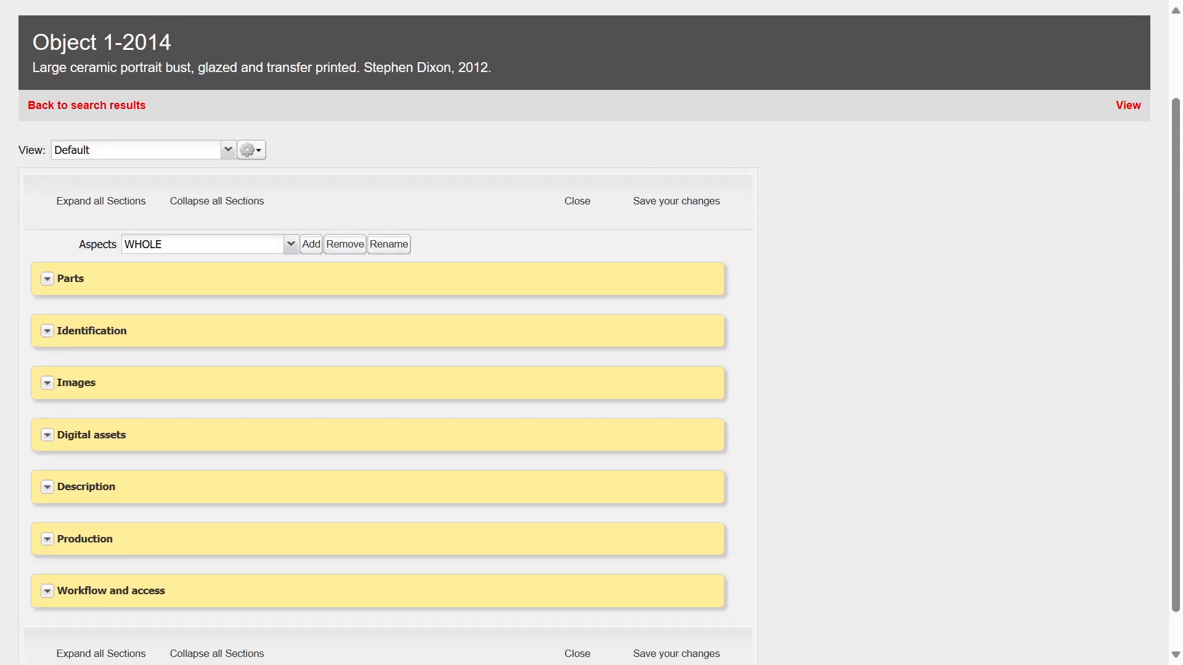
pyautogui.click(48, 540)
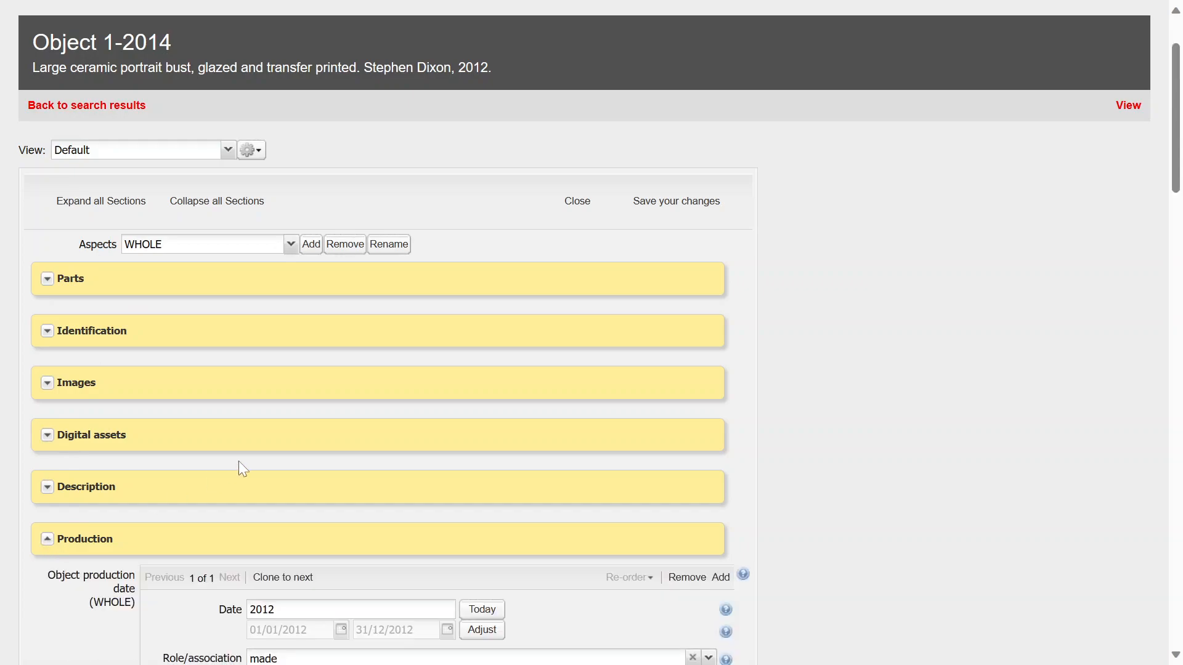
pyautogui.scroll(-10, 238, 467)
pyautogui.scroll(-20, 238, 467)
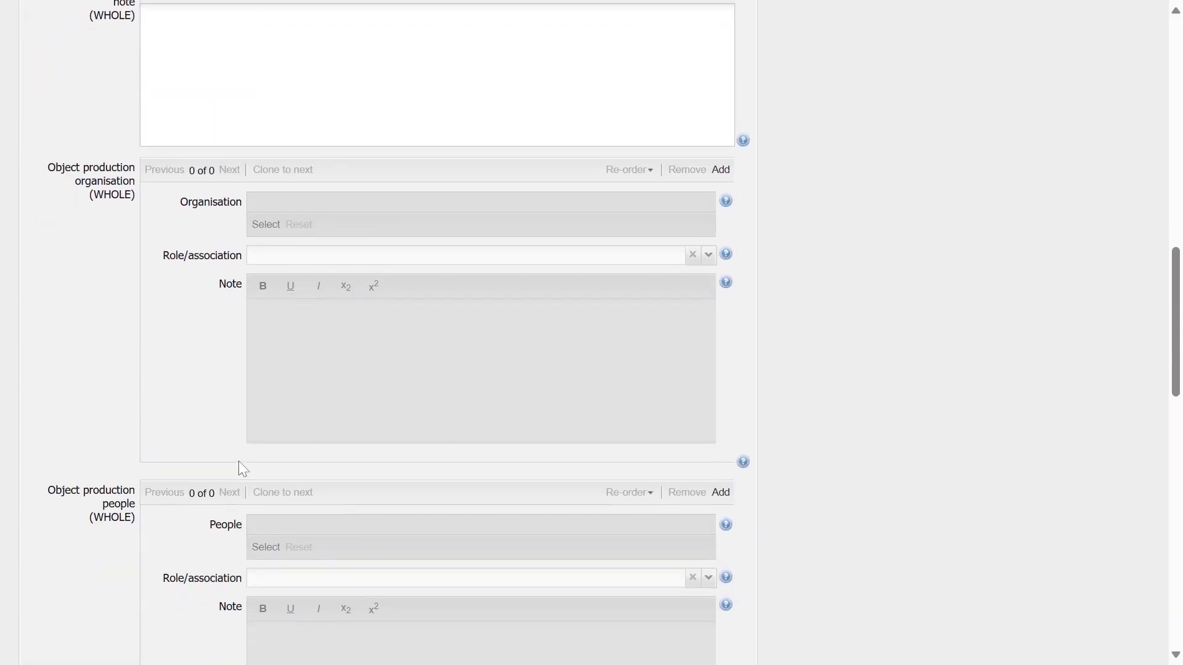
pyautogui.scroll(20, 239, 465)
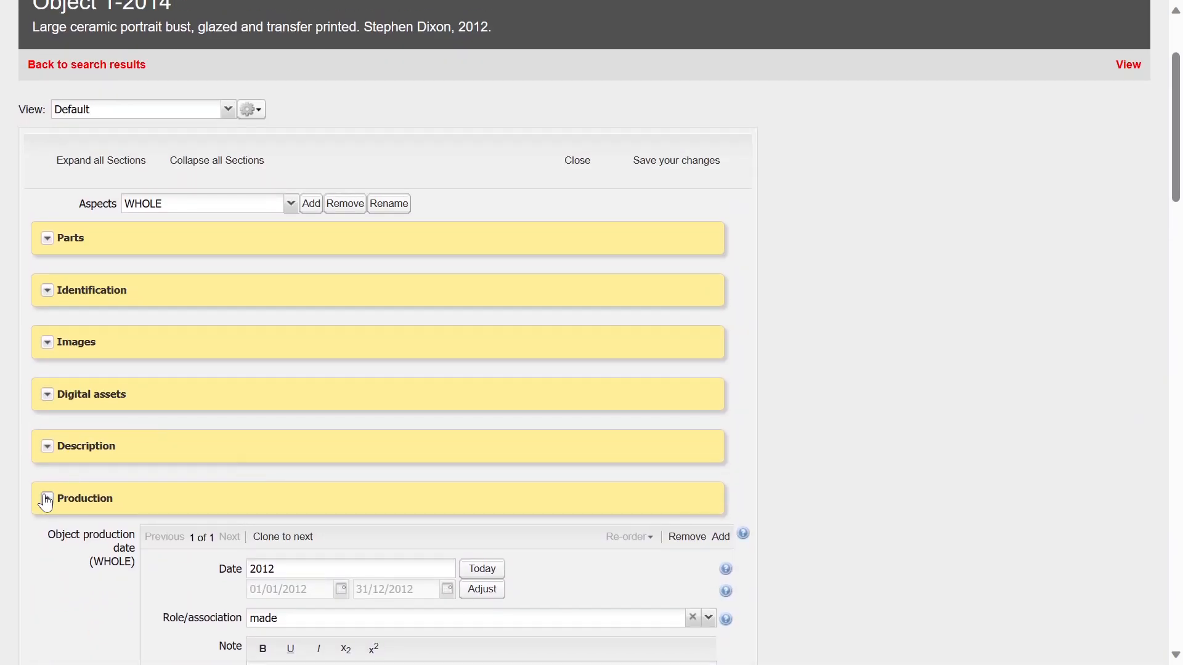
pyautogui.click(48, 500)
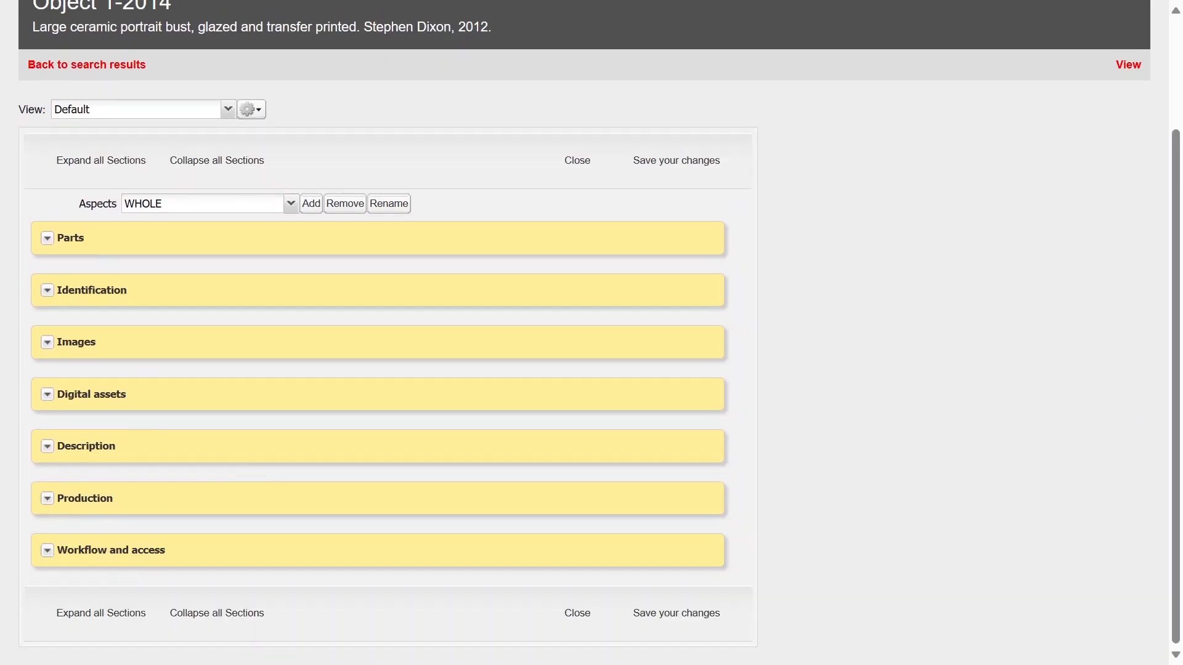
# Try expanding and collapsing the Identification section and all sections of the editor
pyautogui.click(49, 292)
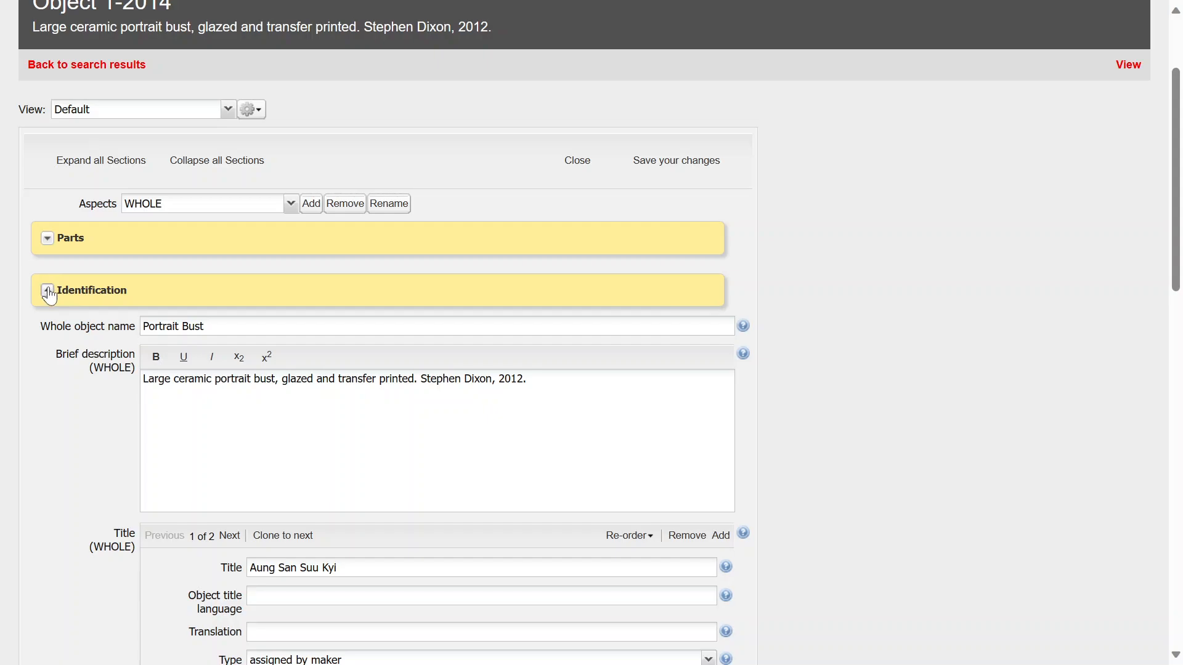
pyautogui.click(48, 292)
pyautogui.click(108, 176)
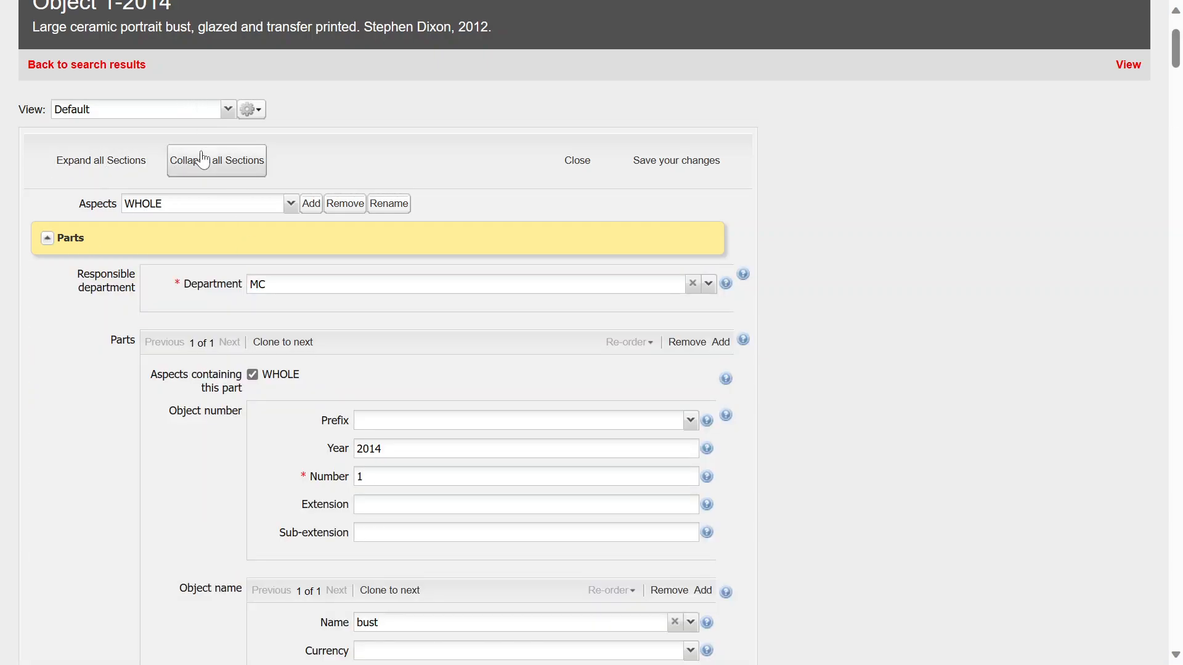
pyautogui.click(203, 160)
pyautogui.click(101, 163)
pyautogui.scroll(-2, 286, 483)
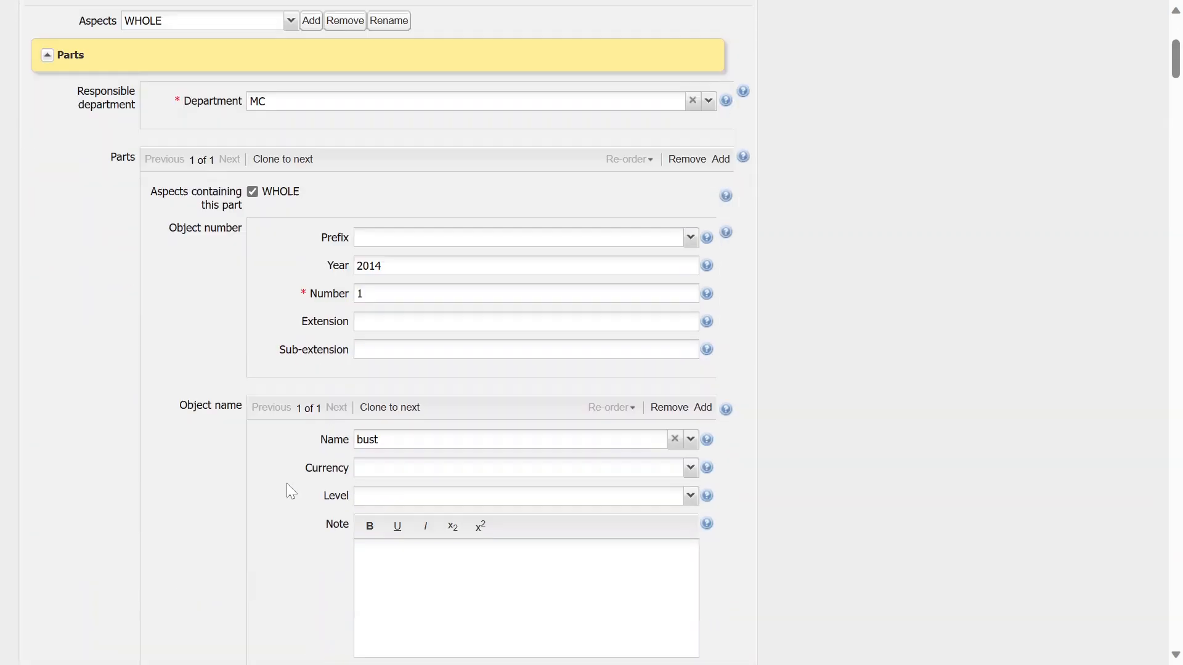
pyautogui.scroll(-20, 286, 483)
pyautogui.scroll(20, 286, 483)
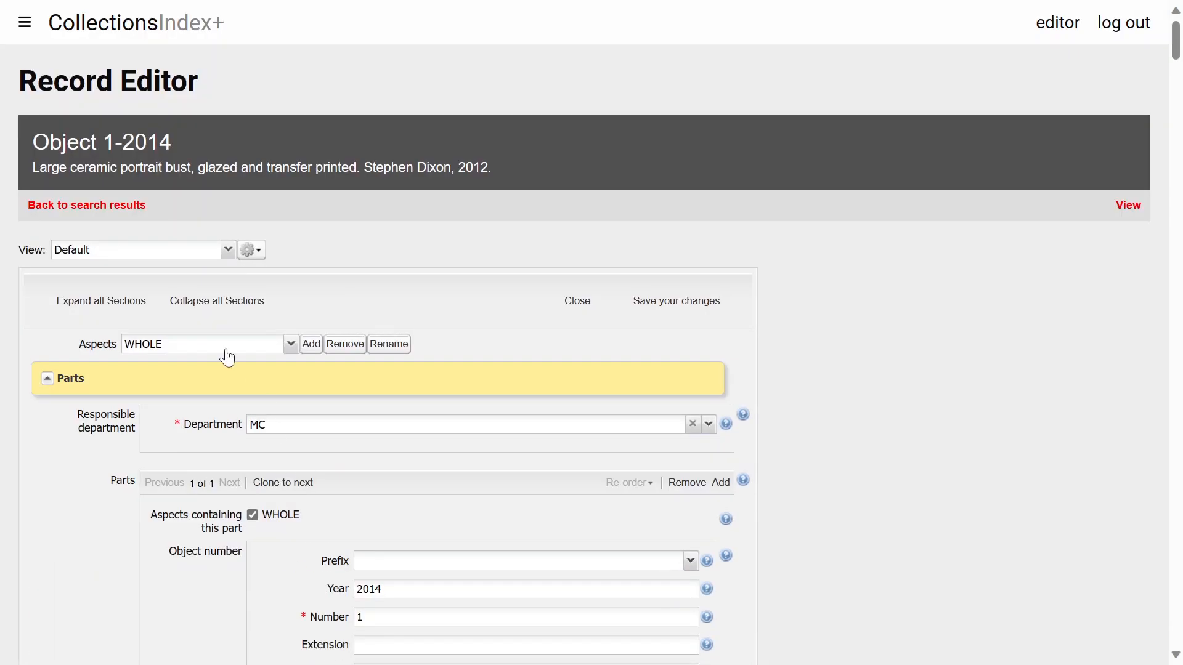
pyautogui.click(201, 300)
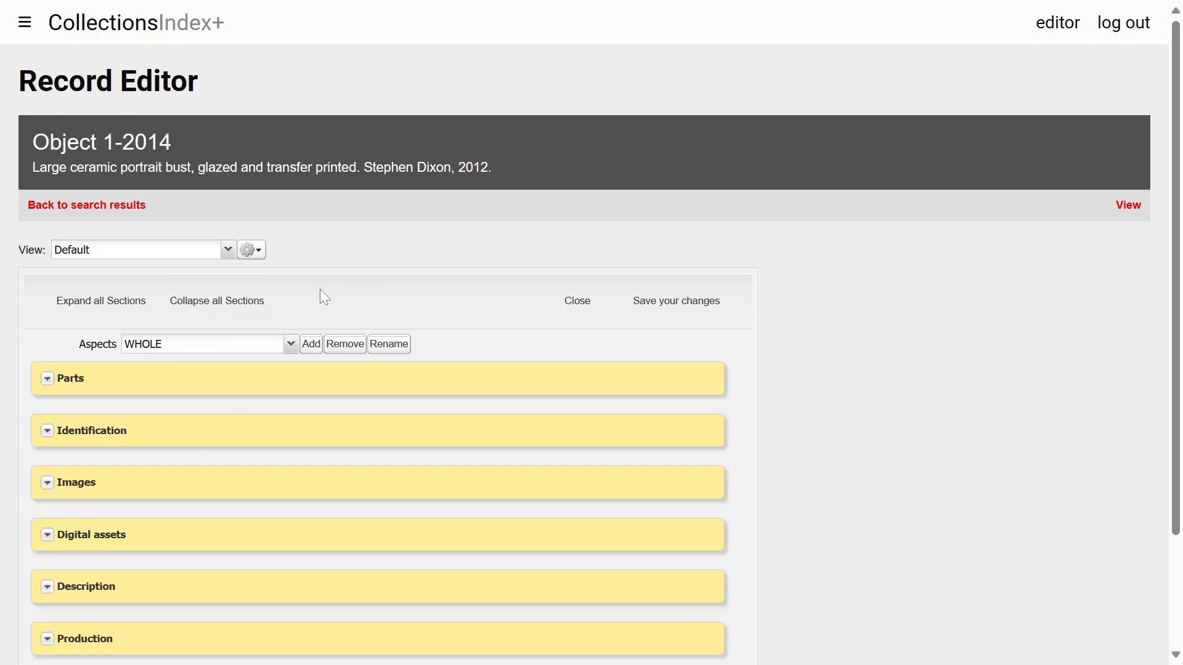
# In the Identification section, insert "Made by" before the maker's name in the brief description
pyautogui.click(47, 430)
pyautogui.scroll(-6, 175, 424)
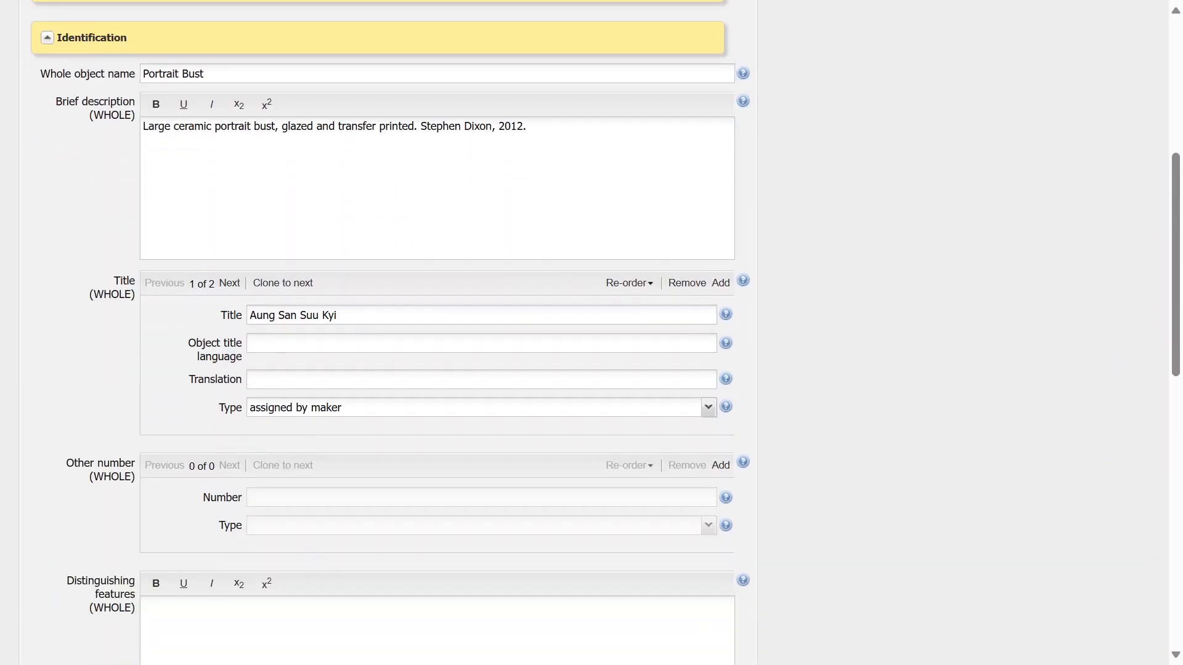
pyautogui.scroll(-5, 175, 424)
pyautogui.scroll(8, 175, 424)
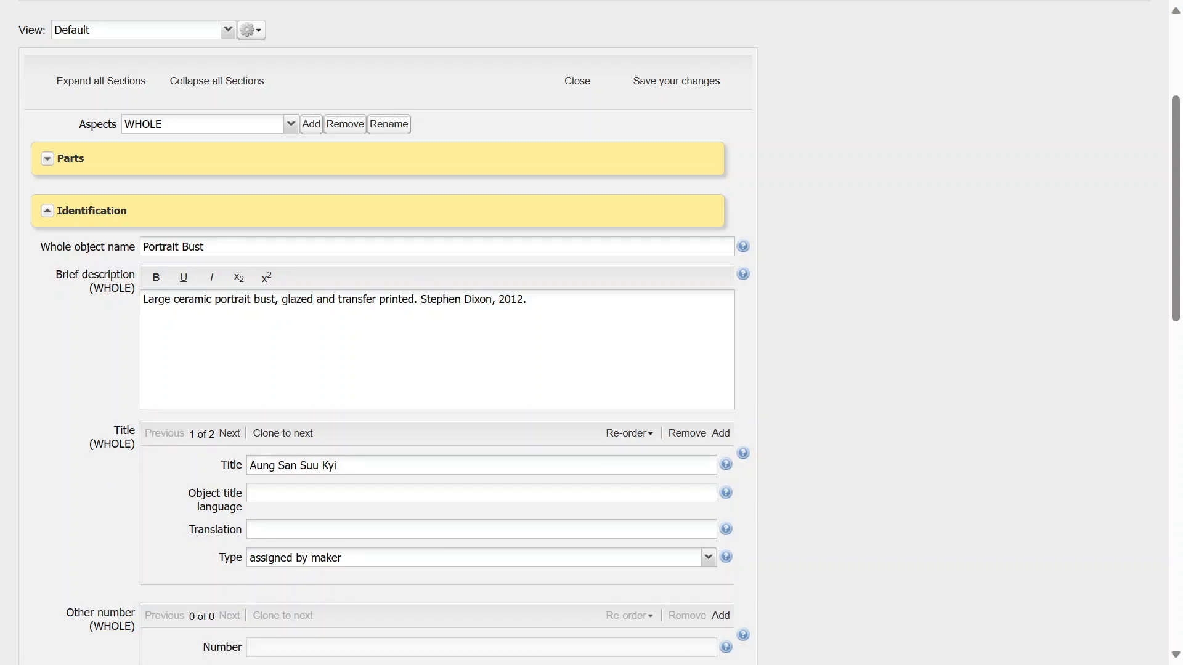
pyautogui.write('Made by')
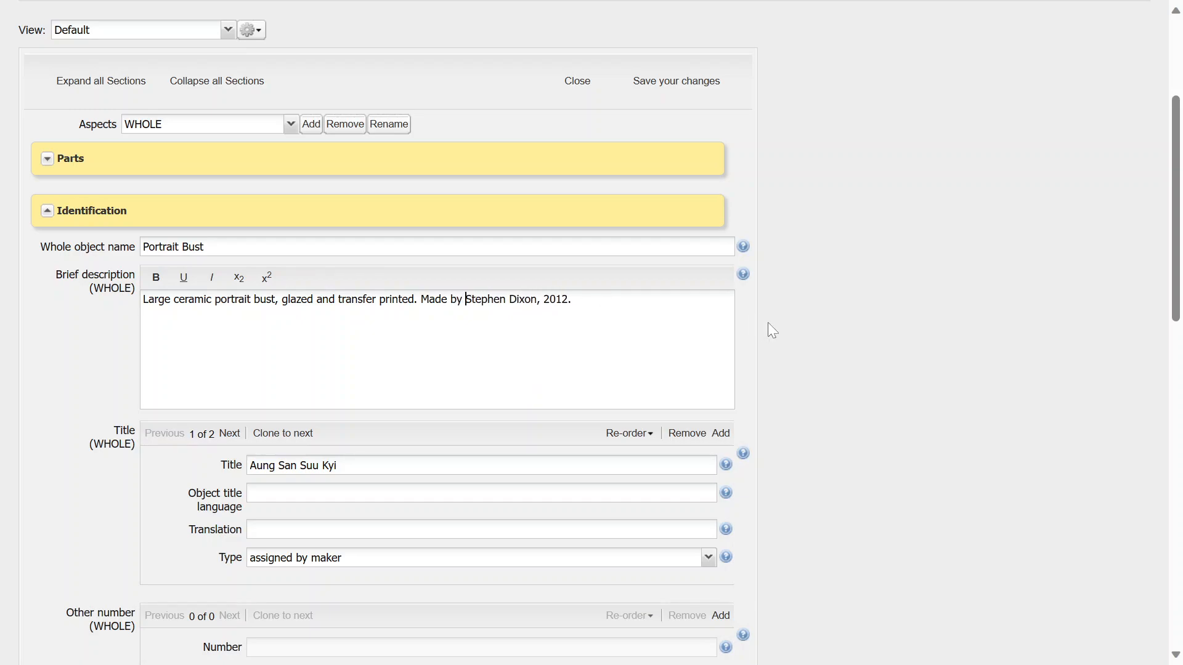
pyautogui.press('End')
# Collapse Identification and expand the Description section to review its fields
pyautogui.scroll(-1, 89, 343)
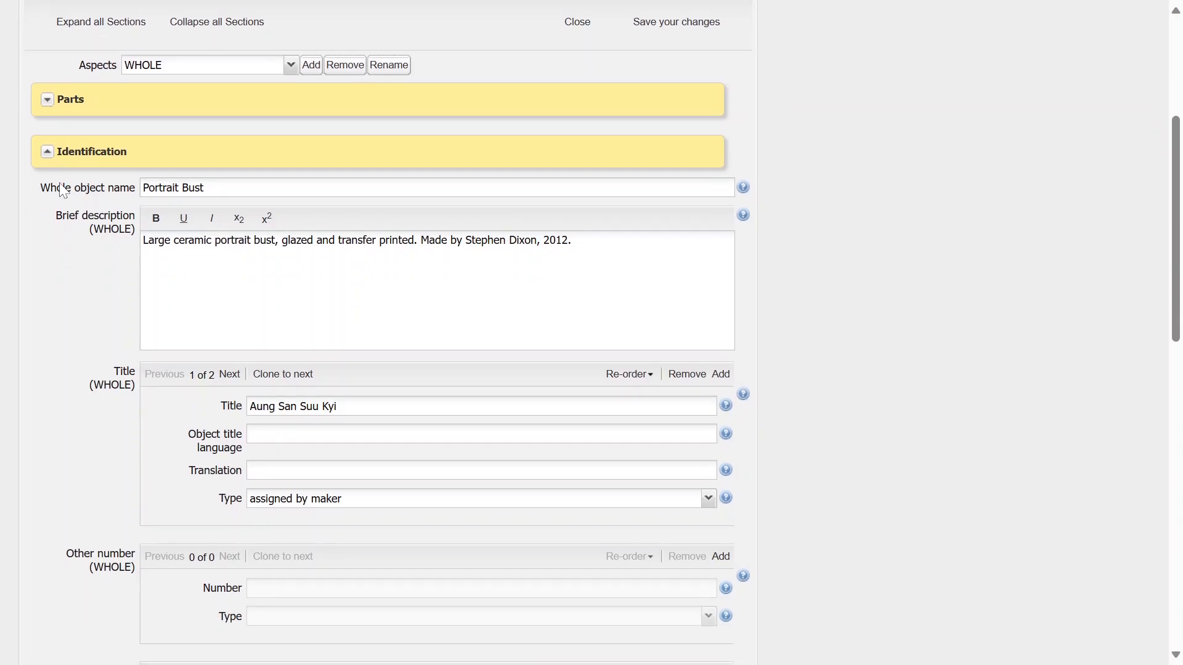
pyautogui.click(48, 153)
pyautogui.click(47, 445)
pyautogui.scroll(-12, 238, 481)
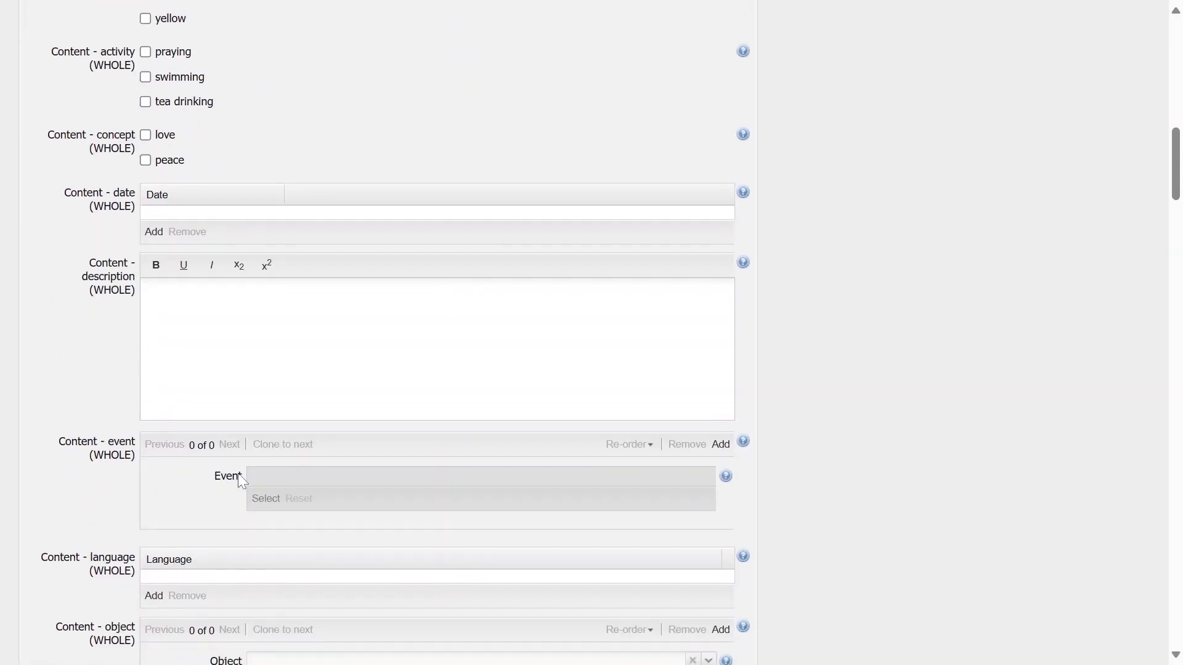
pyautogui.scroll(-20, 238, 474)
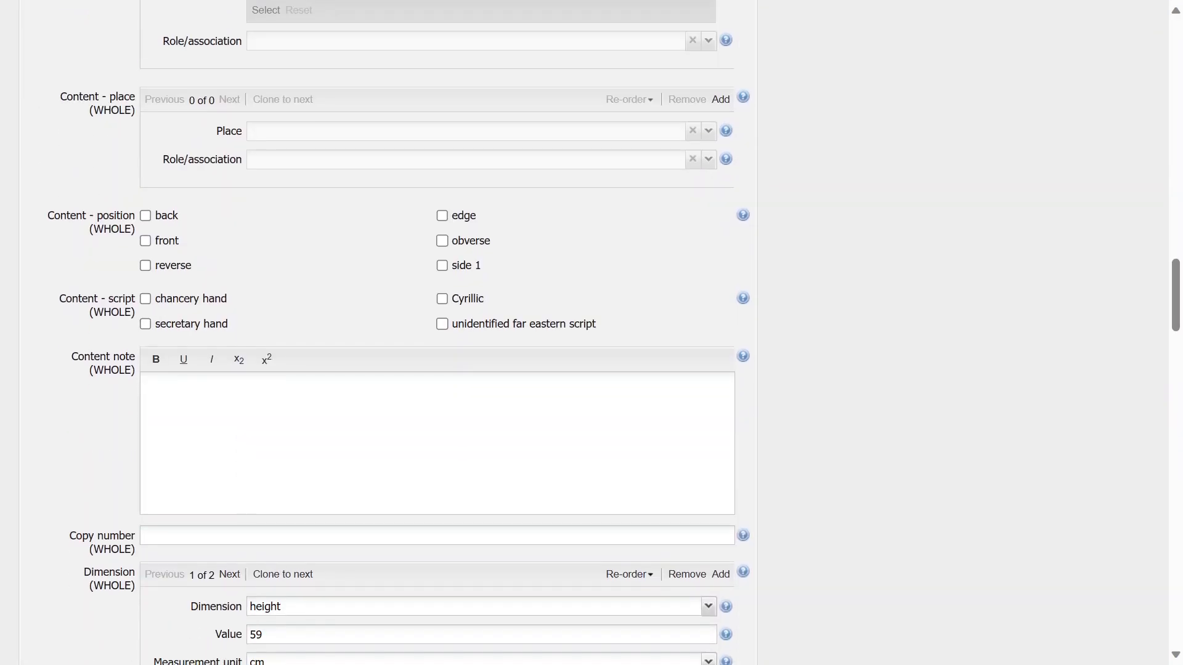
pyautogui.scroll(-8, 237, 473)
pyautogui.scroll(3, 236, 287)
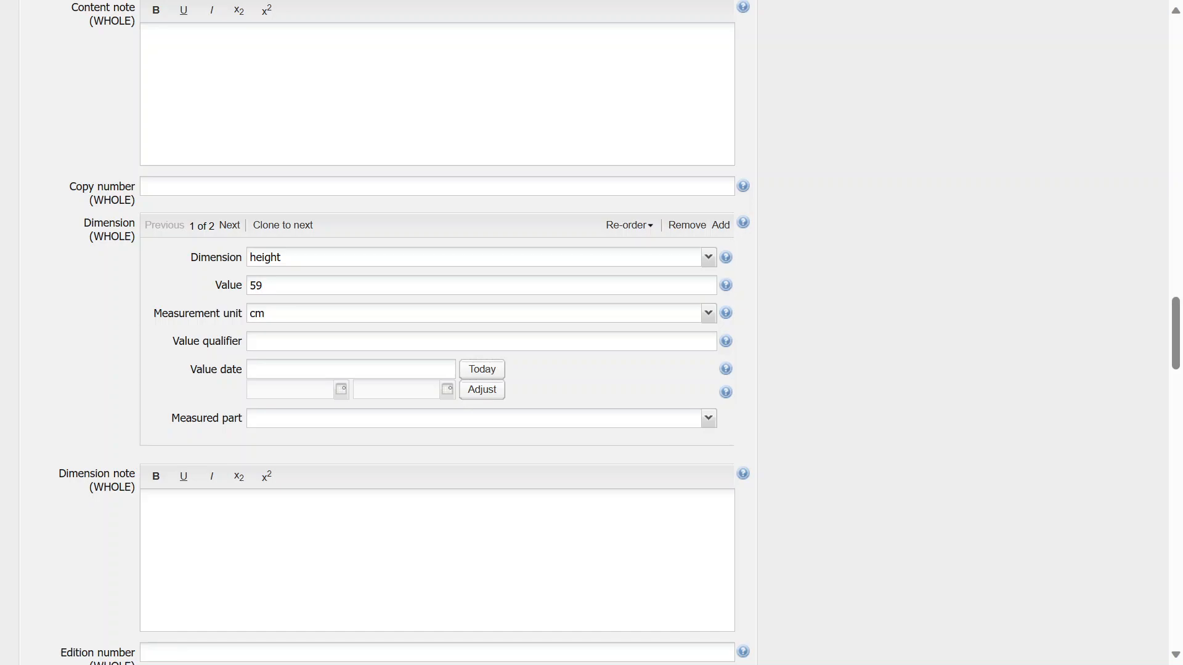
# Add a third dimension entry and set its dimension type to depth
pyautogui.click(234, 226)
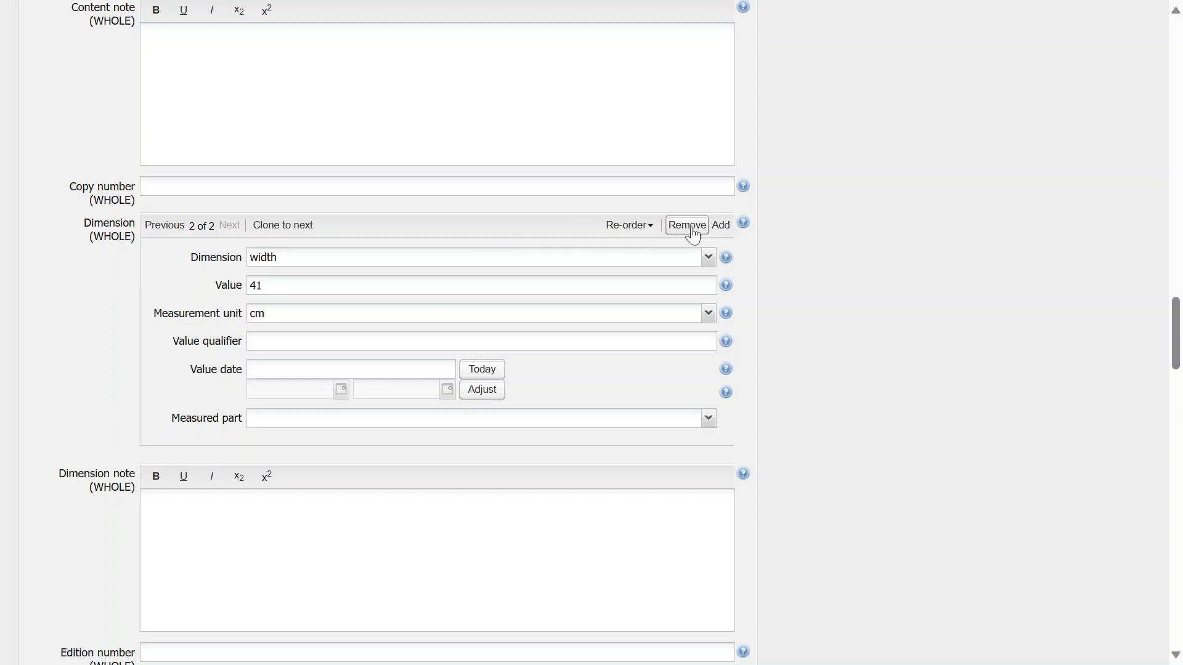
pyautogui.click(721, 227)
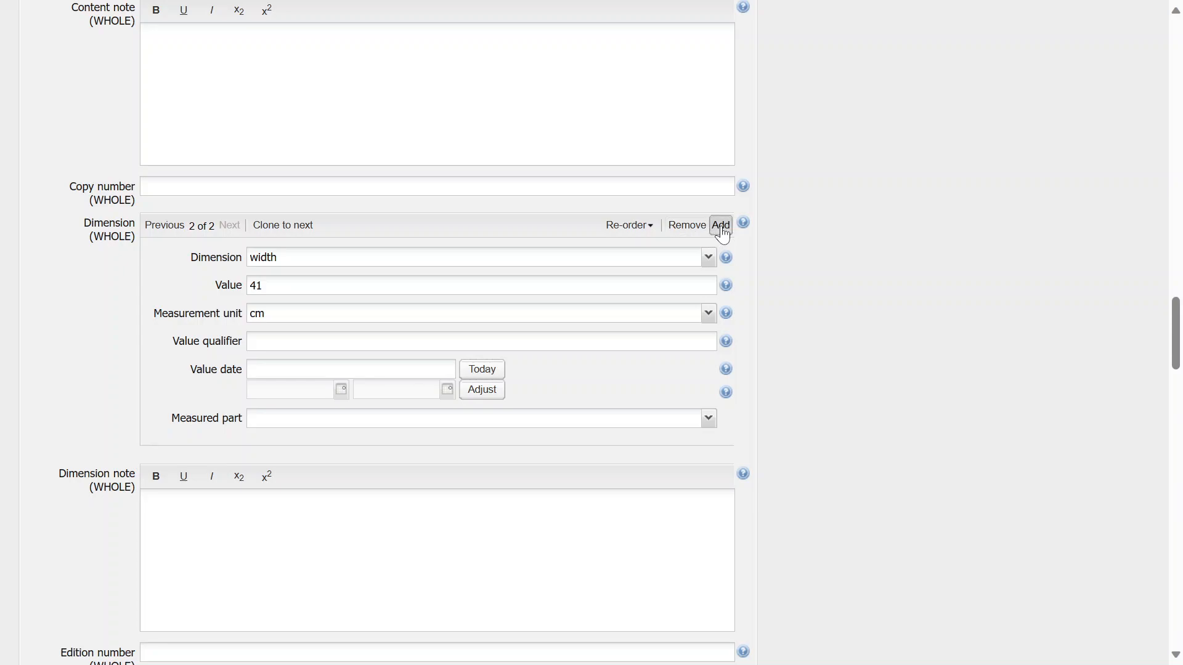
pyautogui.click(319, 257)
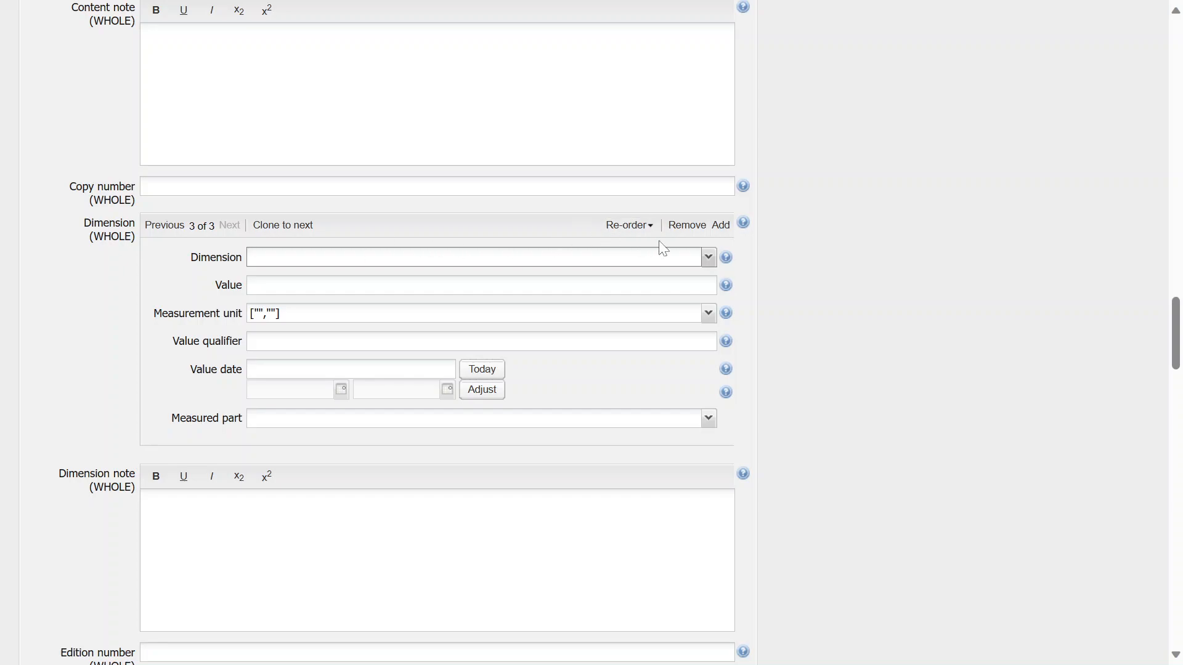
pyautogui.click(707, 257)
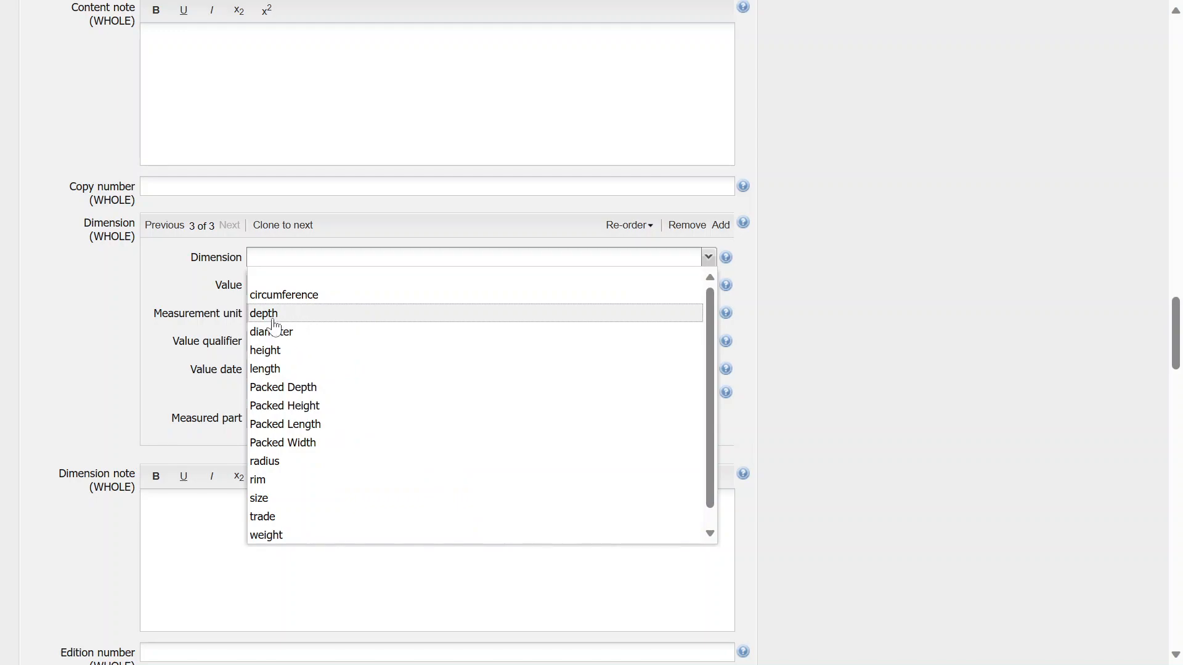
pyautogui.moveTo(271, 315); pyautogui.dragTo(283, 333)
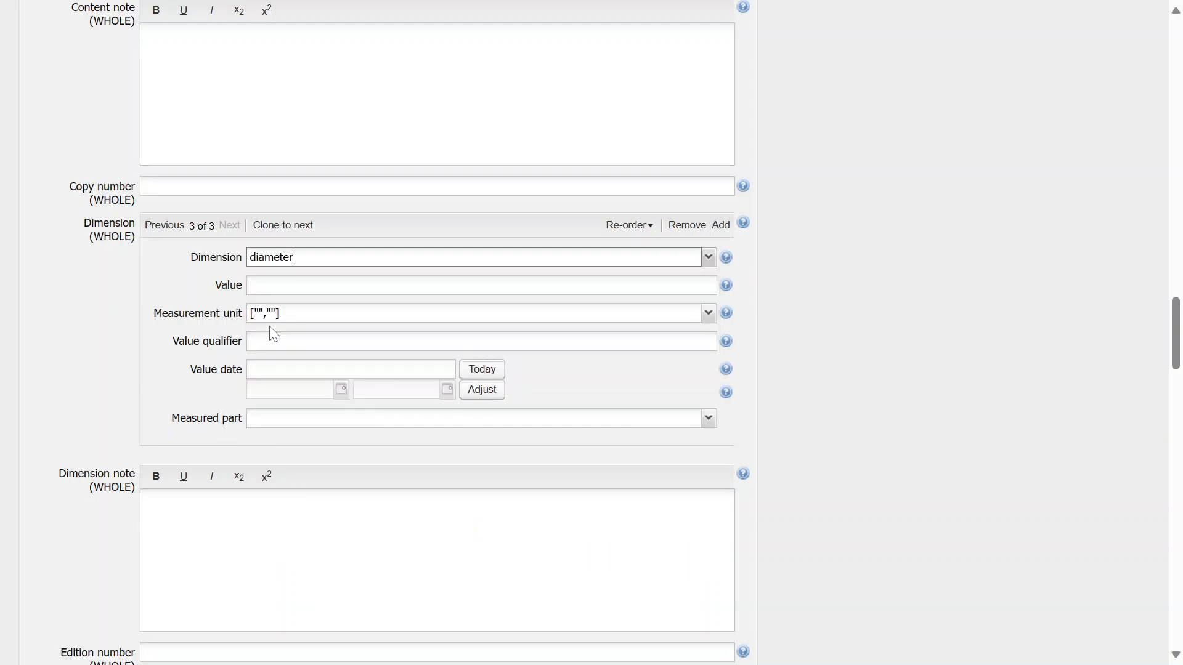
pyautogui.click(711, 267)
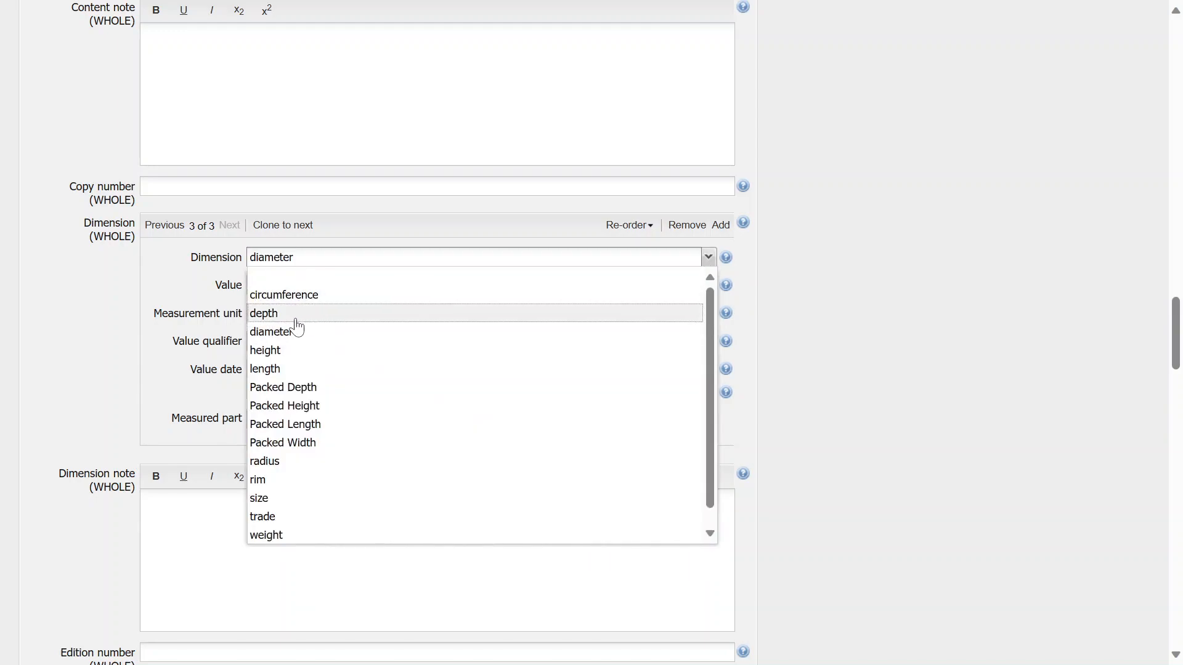
pyautogui.click(294, 316)
# Set the depth dimension's value to 10 with measurement unit cm
pyautogui.click(283, 285)
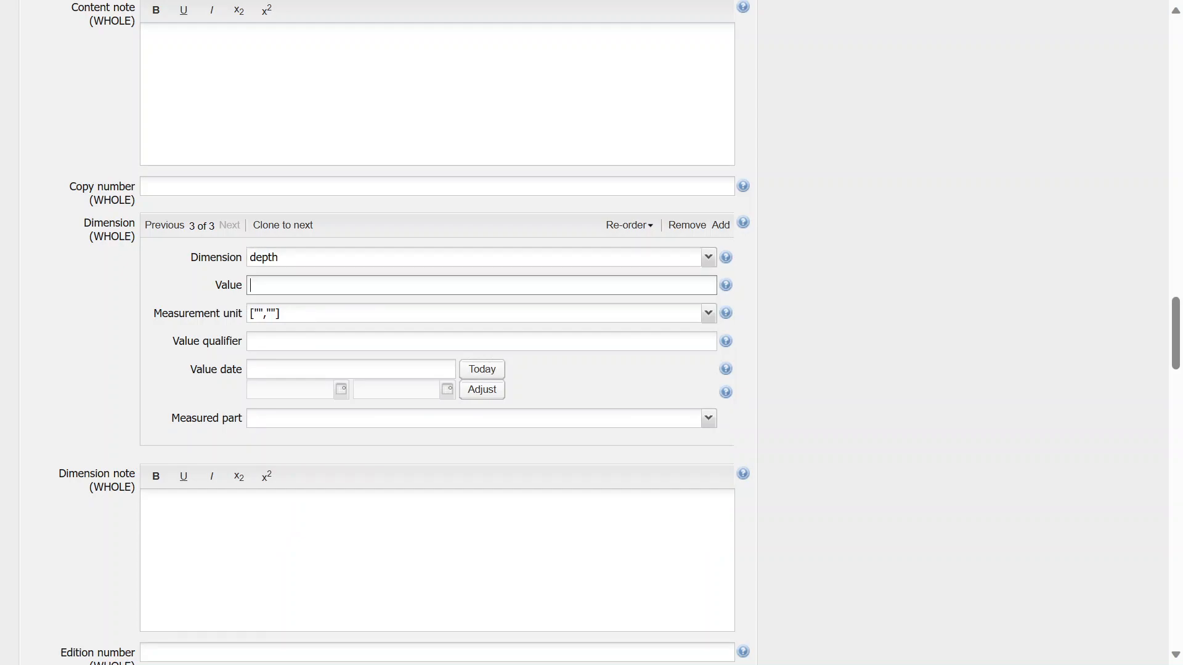
pyautogui.write('10')
pyautogui.click(708, 315)
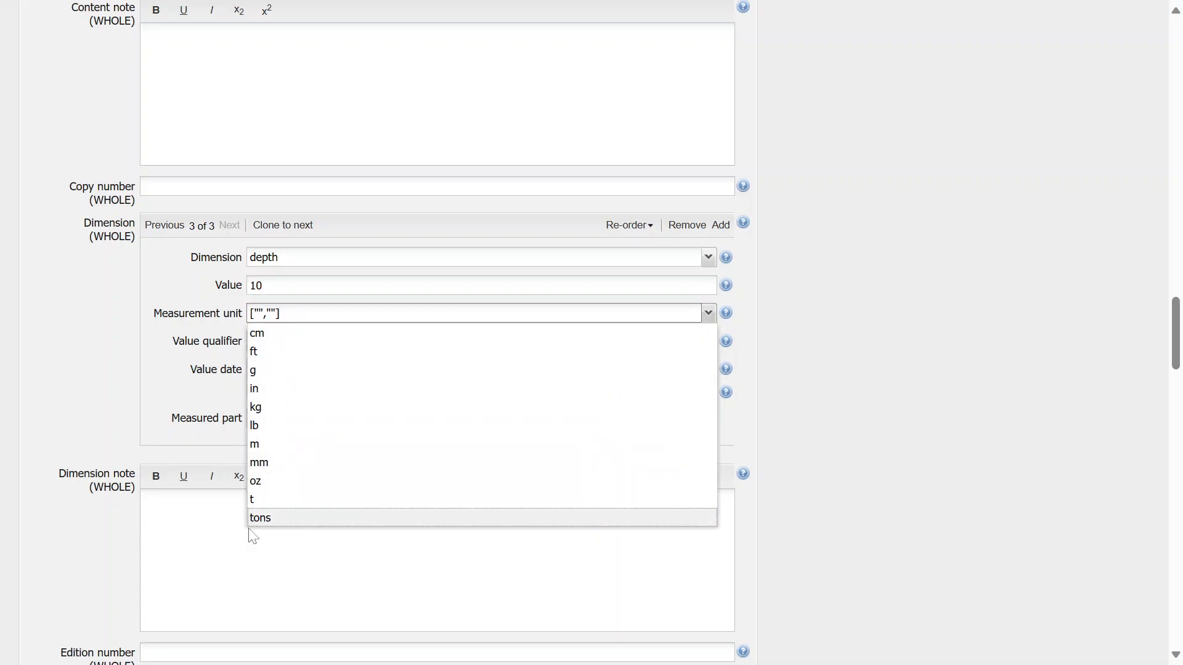
pyautogui.click(258, 336)
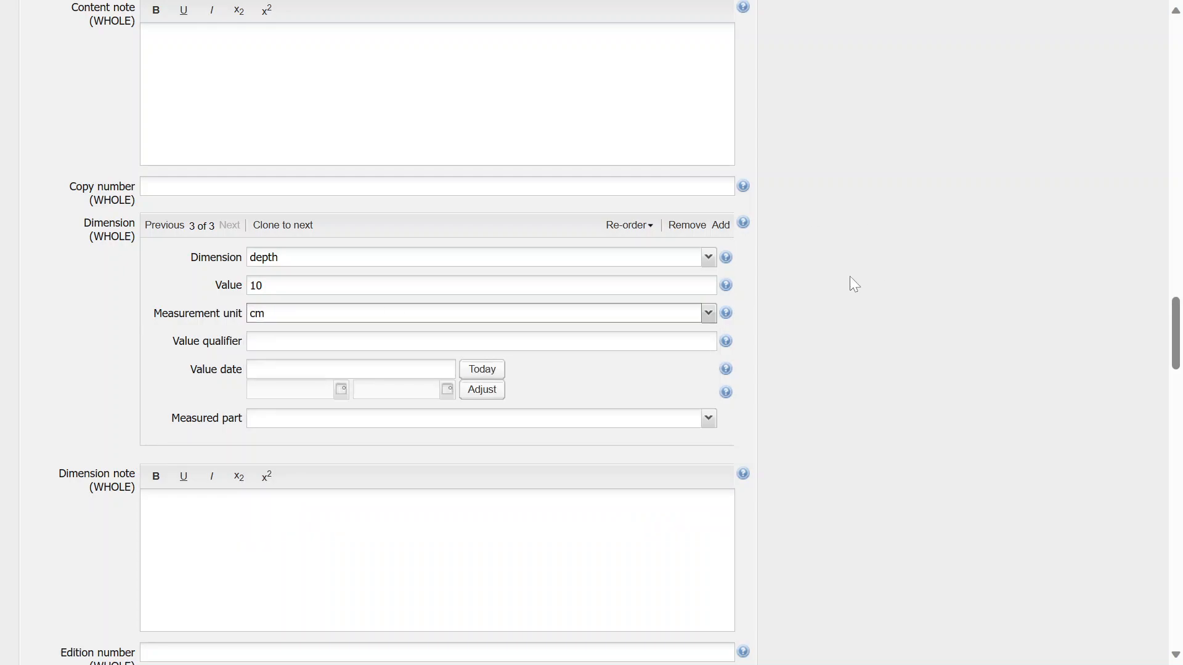
# Expand the Production section of the record
pyautogui.scroll(-1, 850, 277)
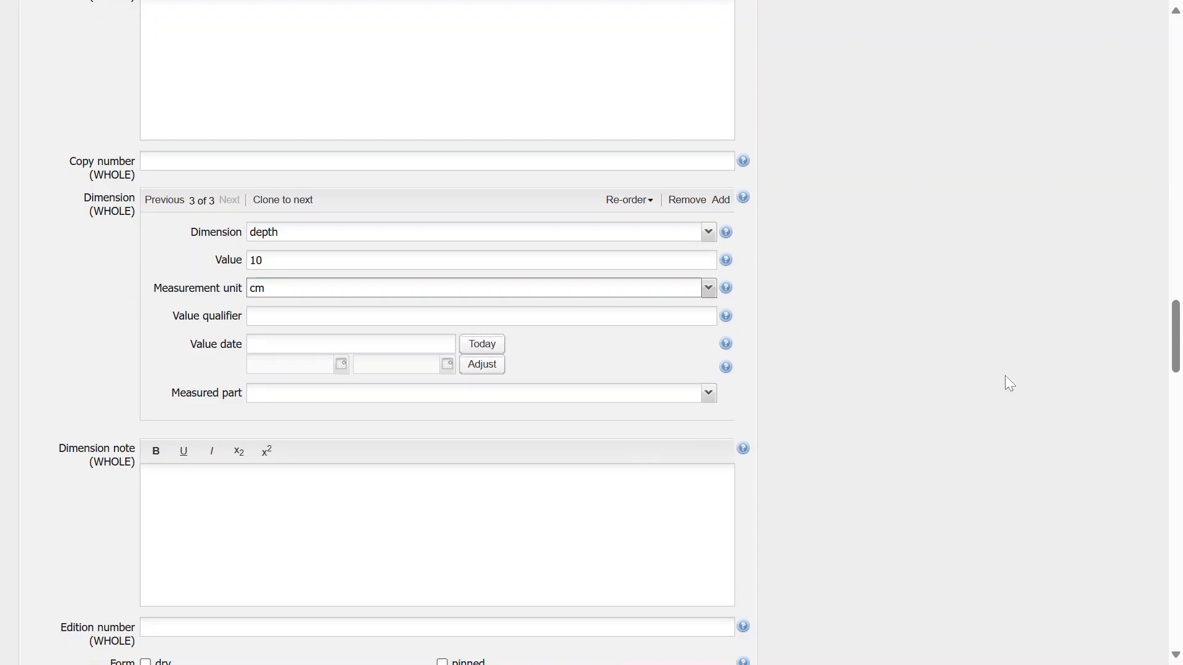
pyautogui.scroll(-15, 1005, 376)
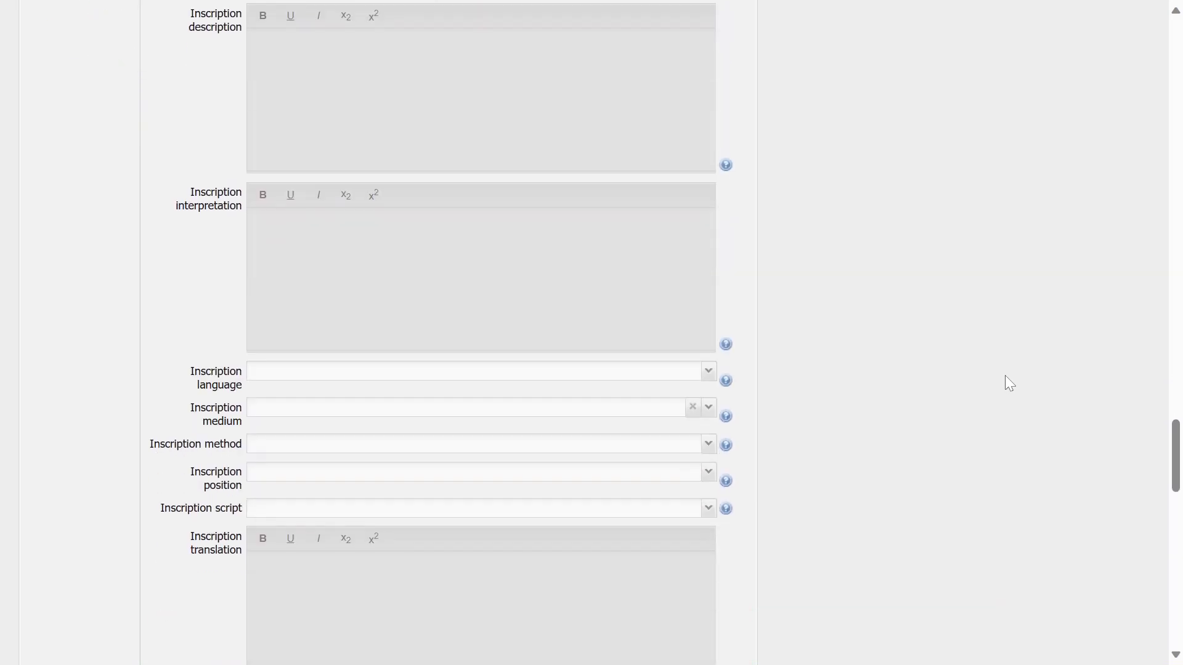
pyautogui.scroll(-6, 1005, 375)
pyautogui.scroll(-7, 1004, 376)
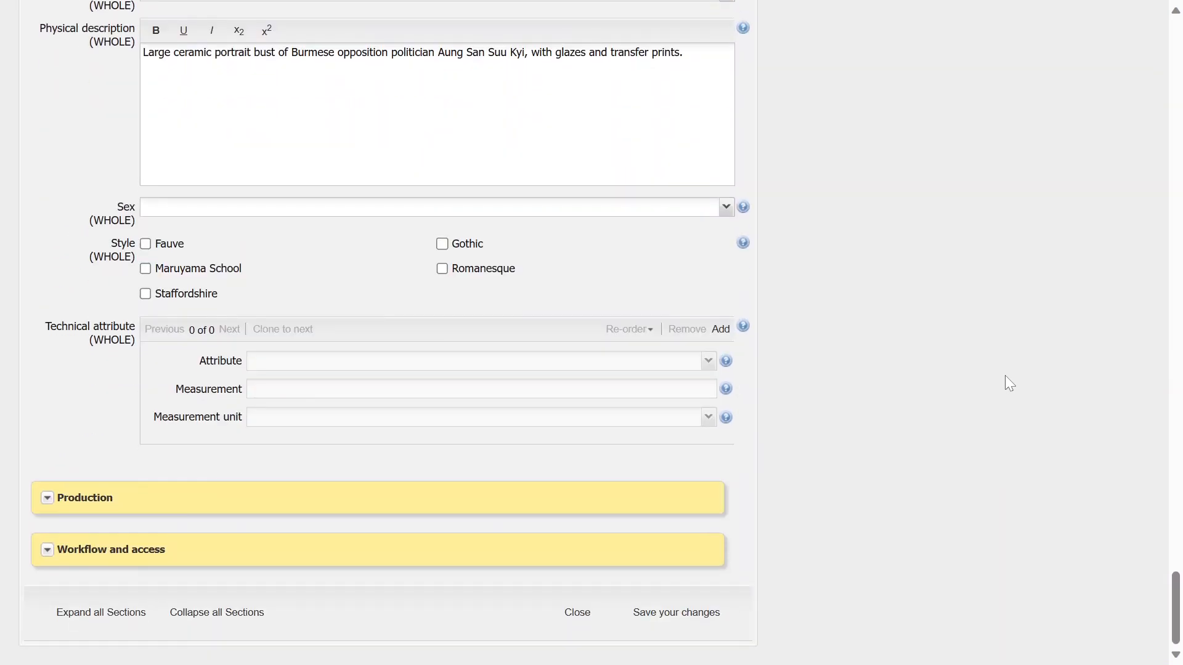
pyautogui.click(48, 498)
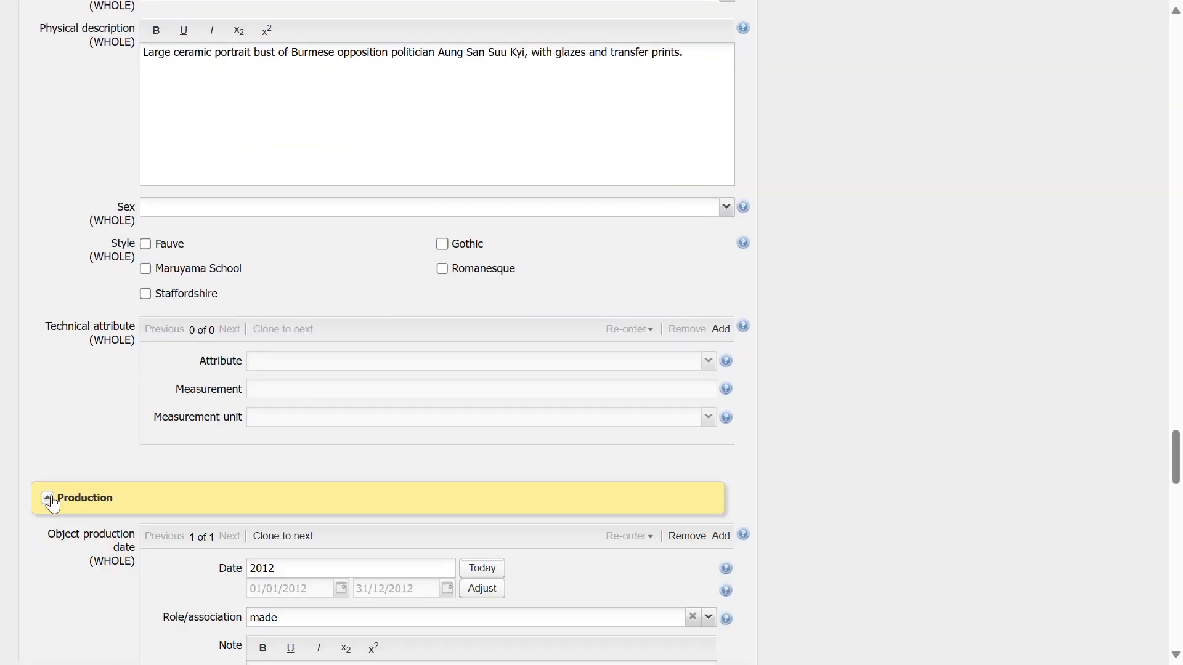
# Enter the object production date as 03/03/2012
pyautogui.scroll(-2, 116, 423)
pyautogui.scroll(-3, 116, 425)
pyautogui.click(295, 263)
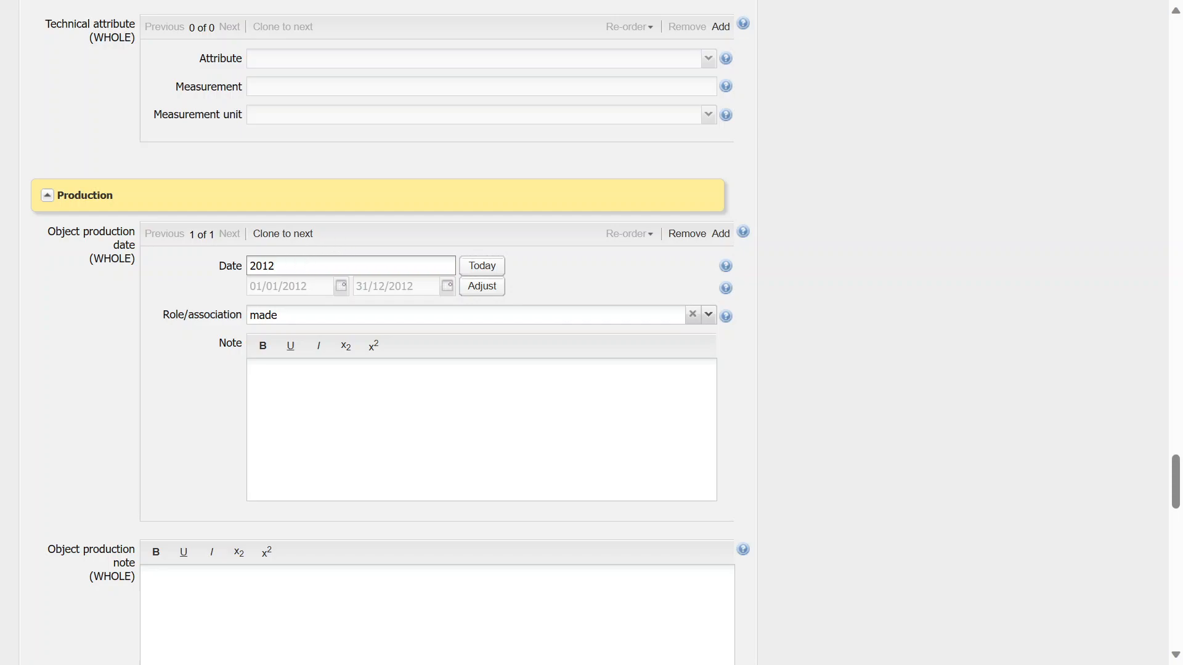
pyautogui.rightClick(281, 264)
pyautogui.click(258, 264)
pyautogui.write('03/03/')
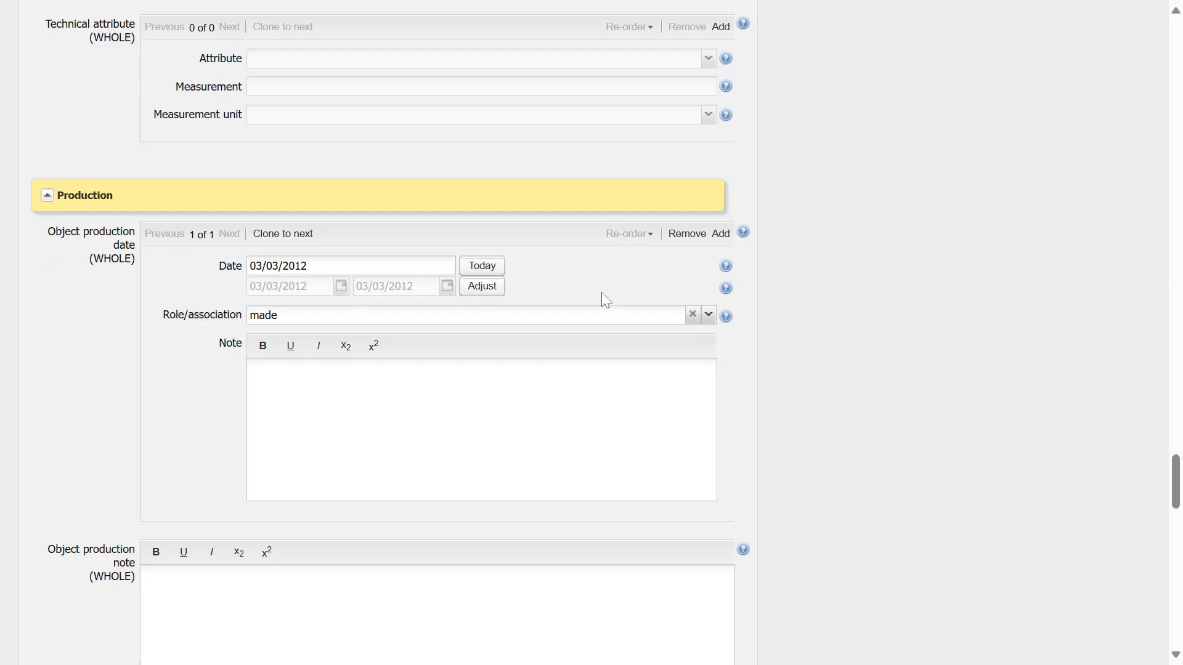
pyautogui.hotkey('ctrl', 'a')
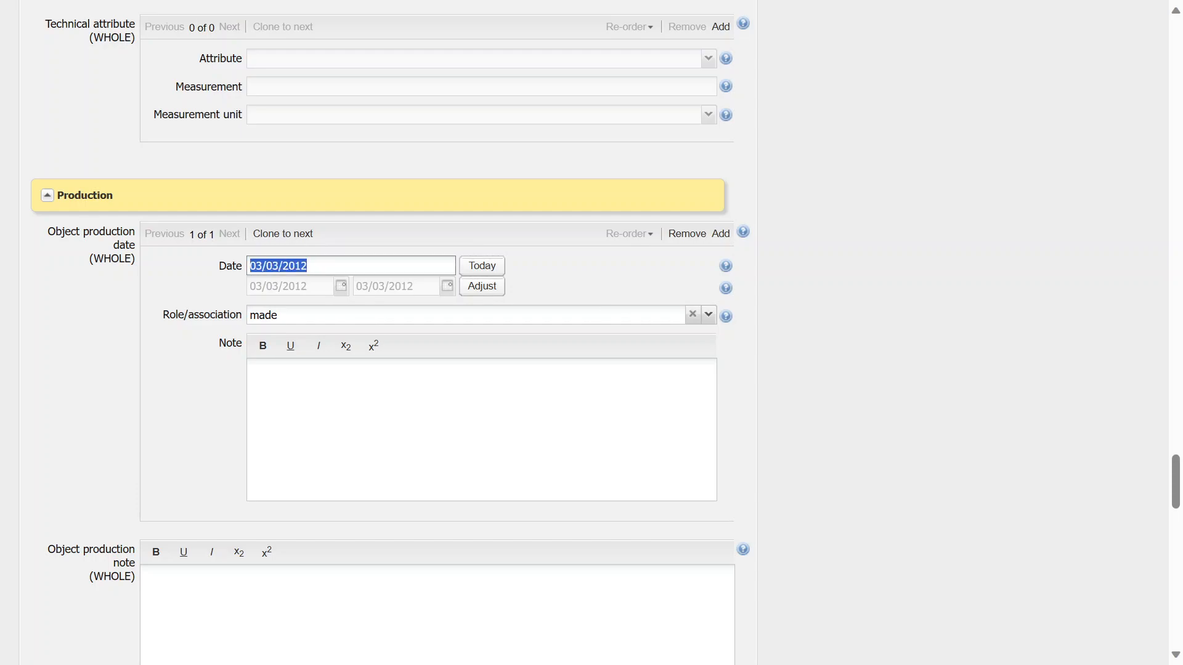
pyautogui.click(308, 266)
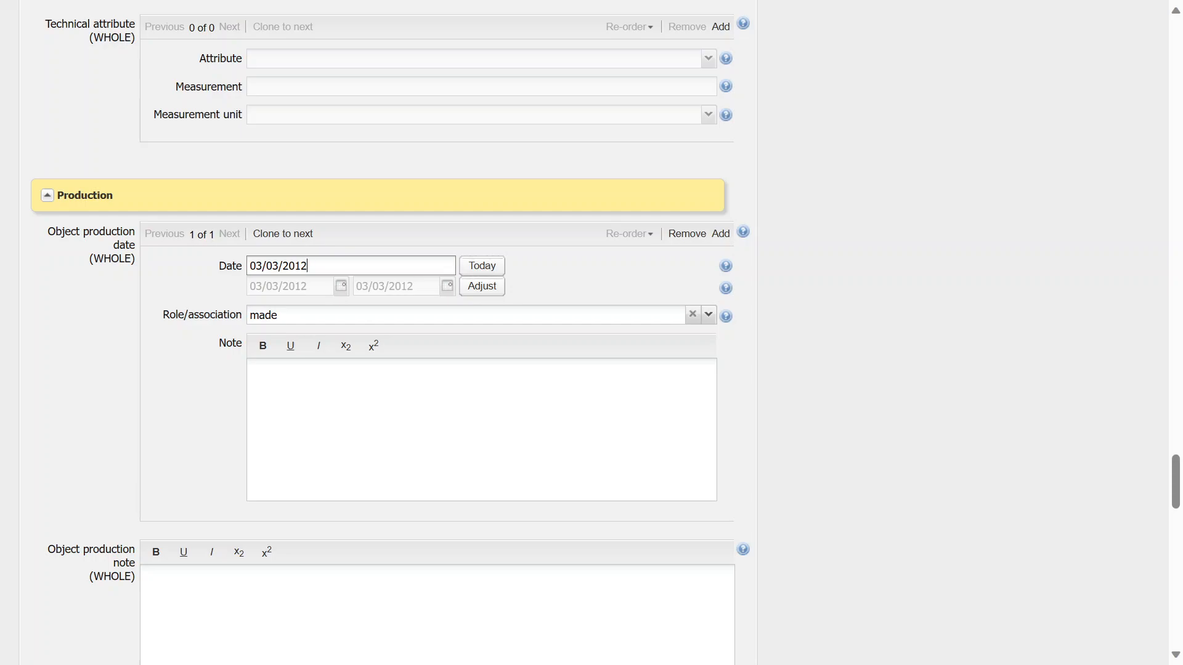
# Restore the object production date to 2012
pyautogui.moveTo(307, 267); pyautogui.dragTo(243, 267)
pyautogui.write('2012')
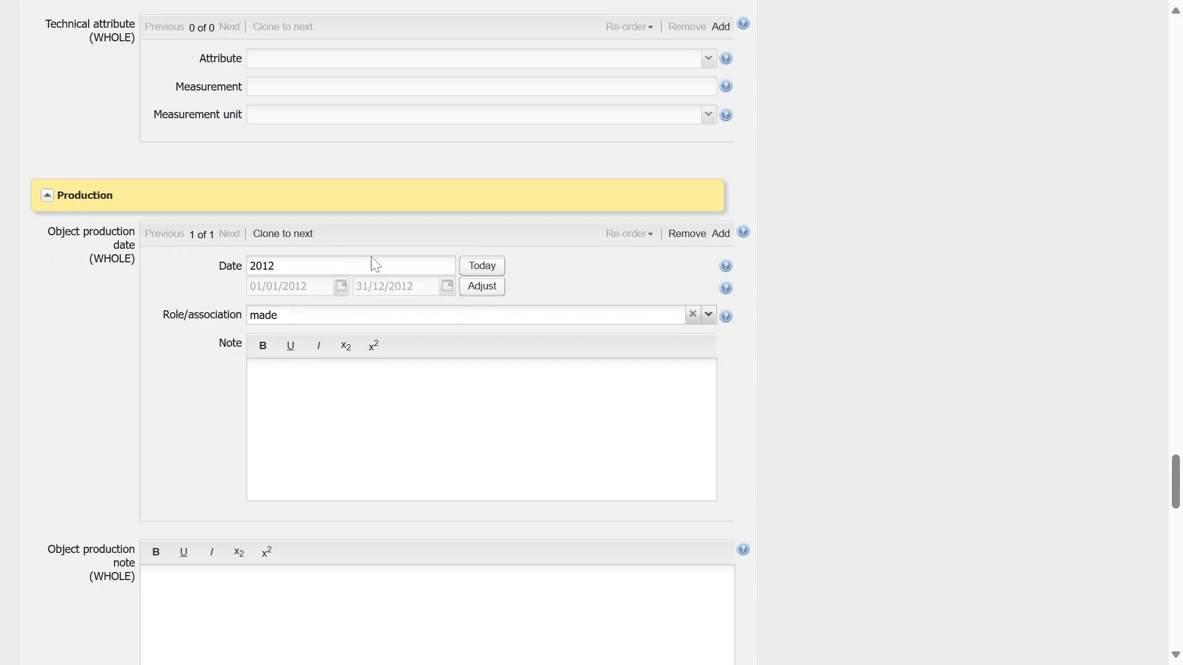
# Change the object production date to 03/2012
pyautogui.moveTo(276, 266); pyautogui.dragTo(249, 266)
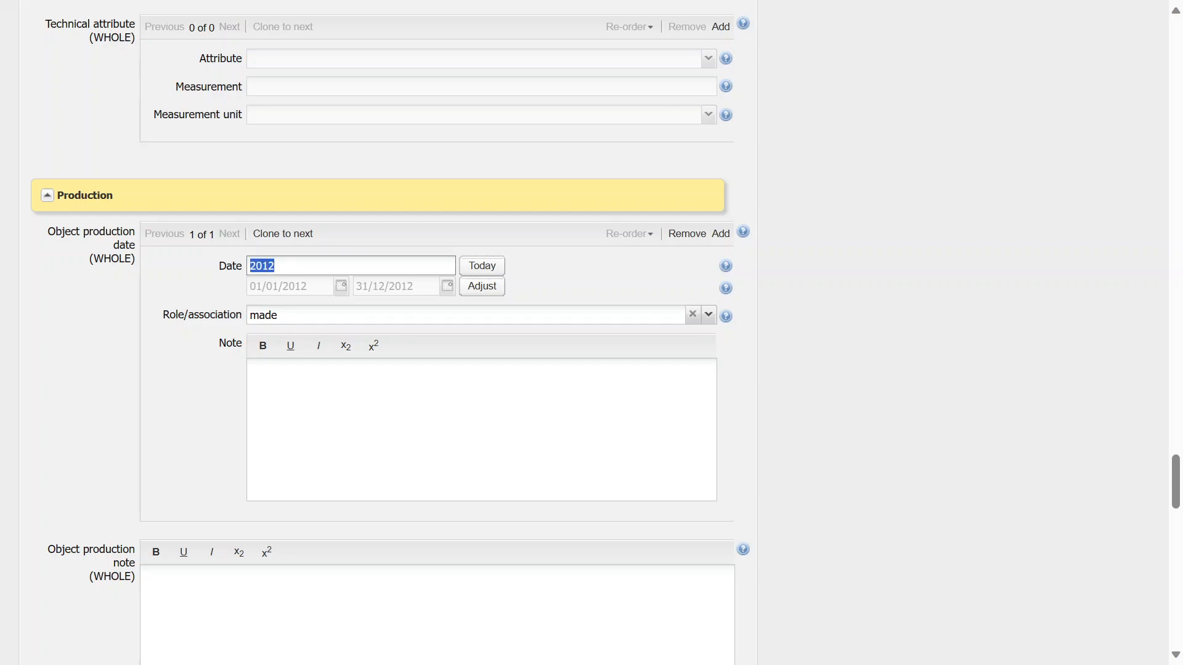
pyautogui.click(250, 288)
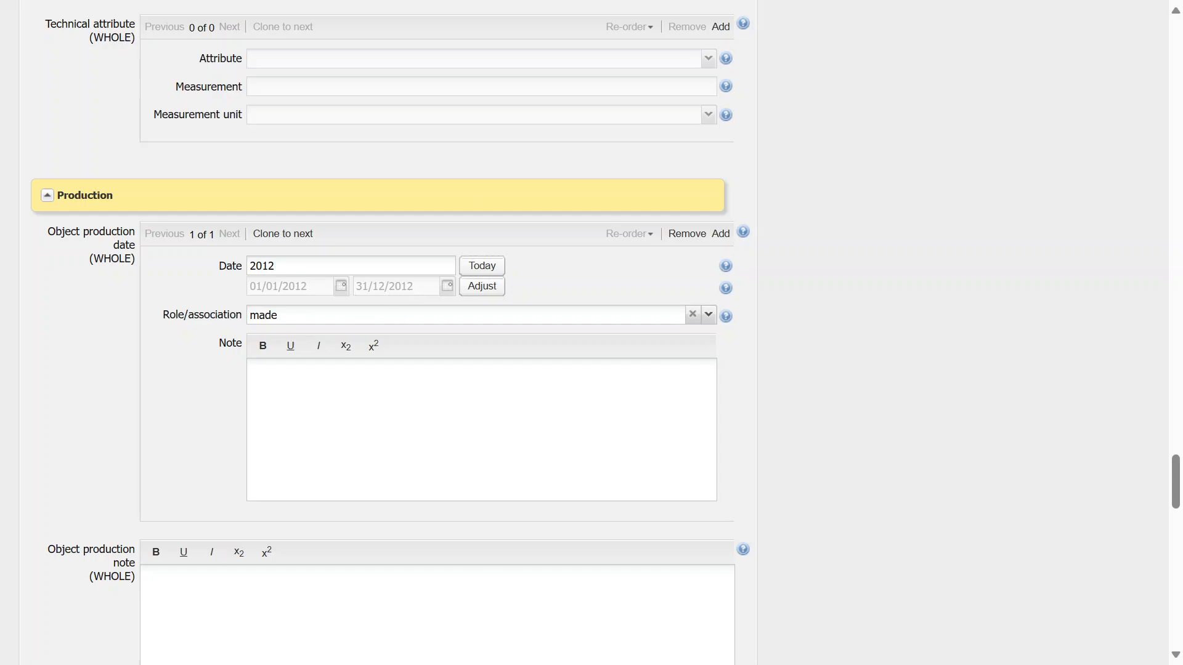
pyautogui.click(256, 266)
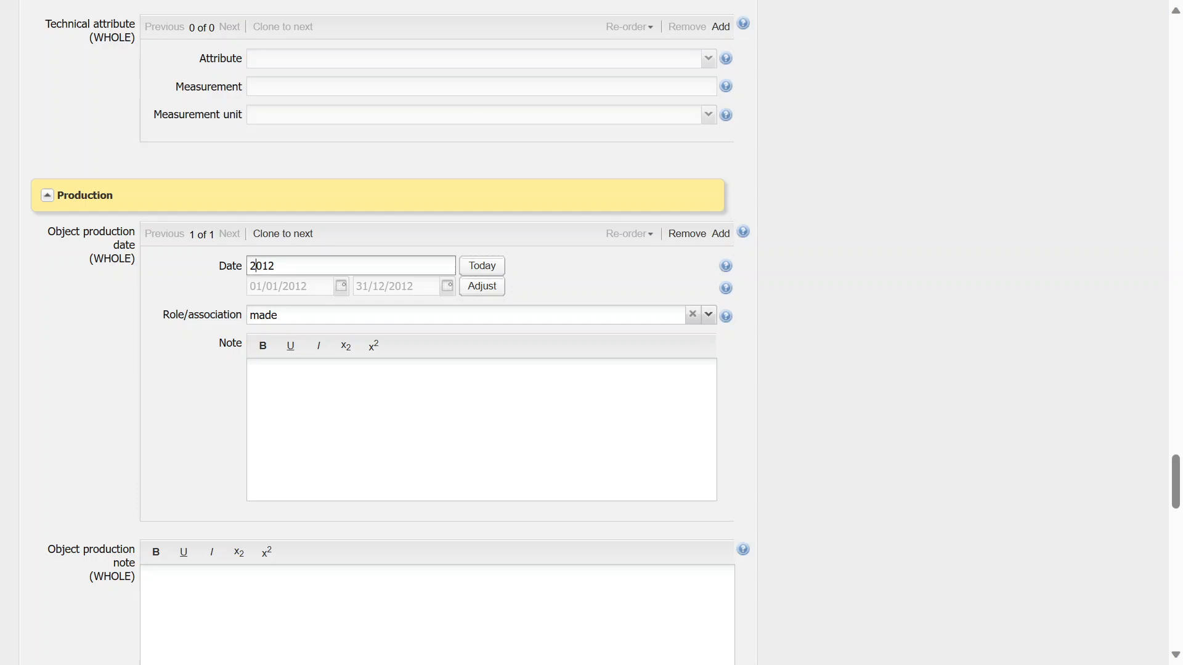
pyautogui.write('03/')
pyautogui.press('Tab')
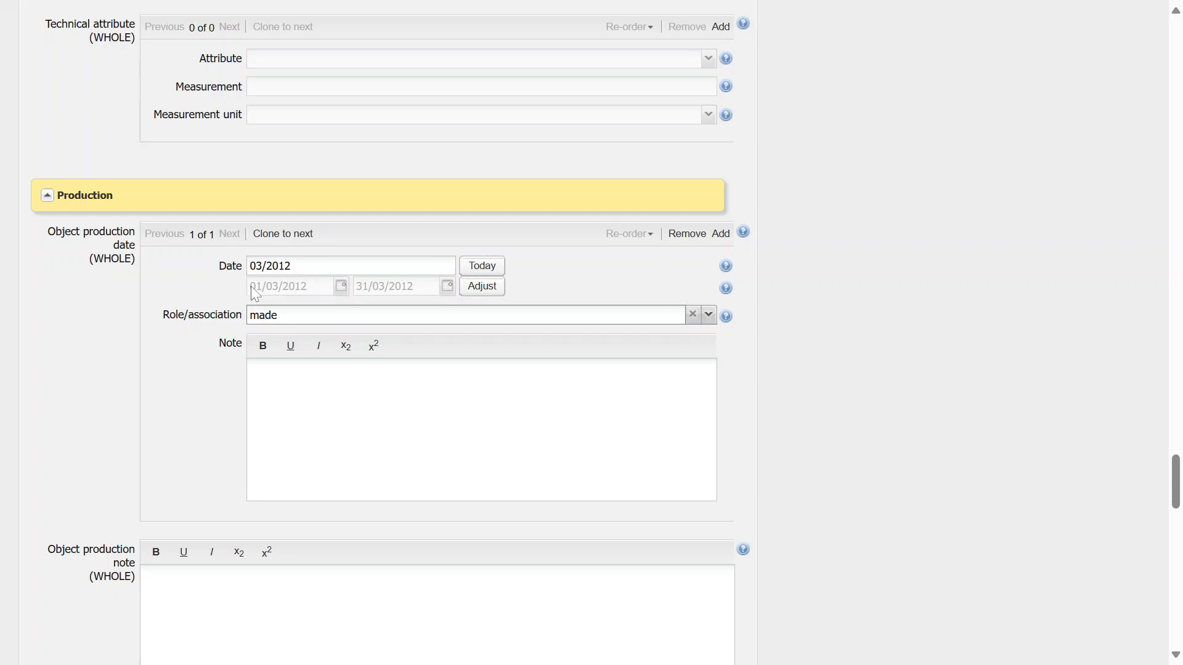
pyautogui.hotkey('shift', 'Tab')
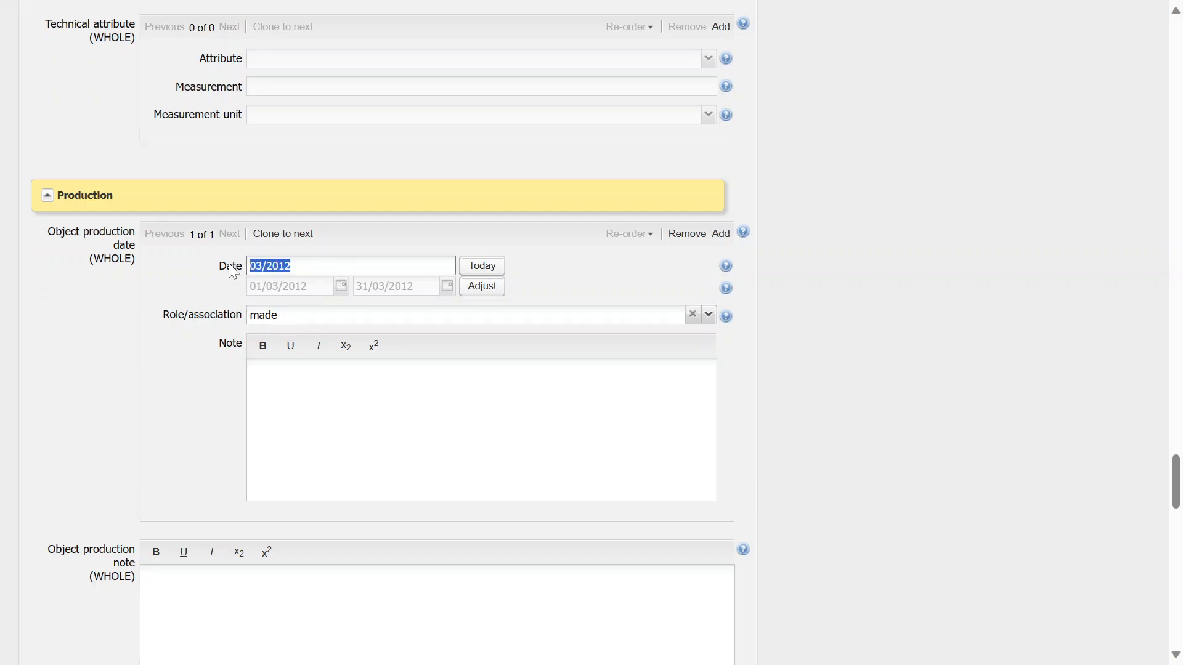
# Change the object production date to c.2012
pyautogui.write('c.2012')
pyautogui.press('Tab')
pyautogui.press('Tab')
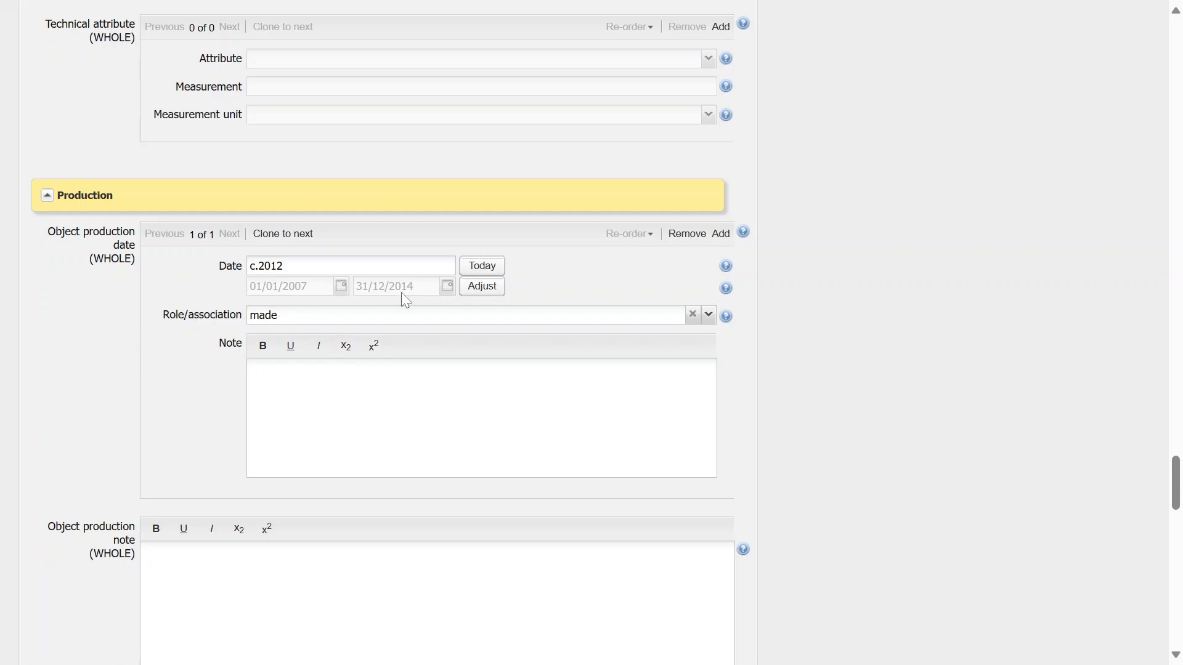
# Change the object production date to 20th century
pyautogui.tripleClick(317, 265)
pyautogui.press('BackSpace')
pyautogui.write('20th century')
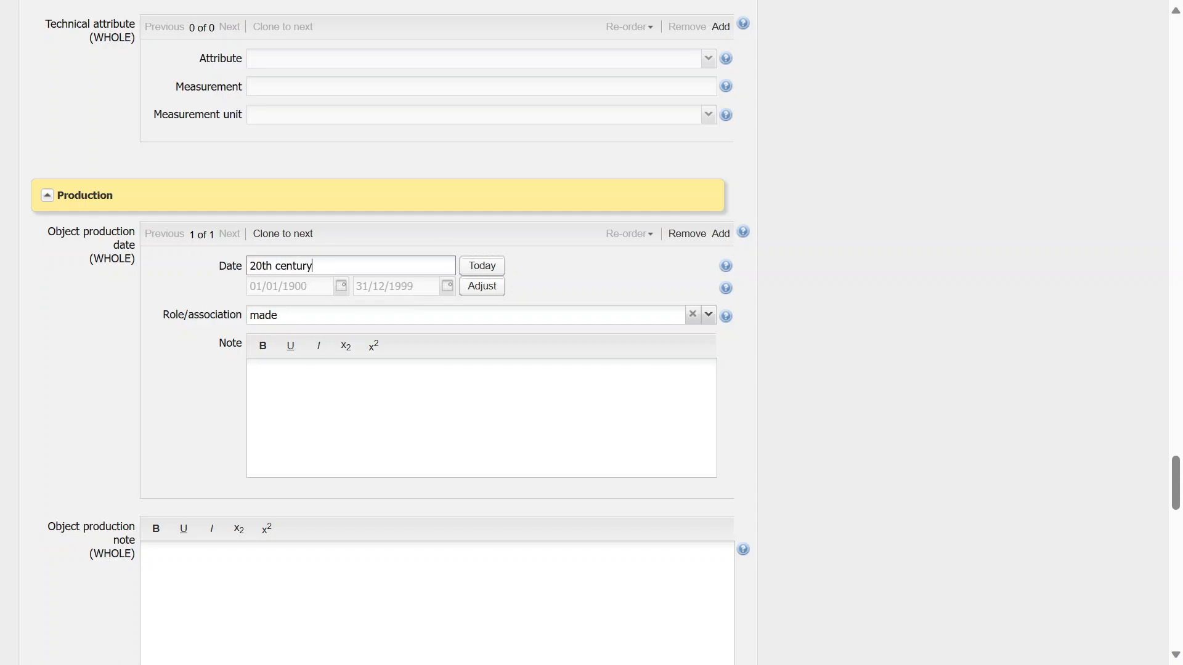
pyautogui.click(340, 389)
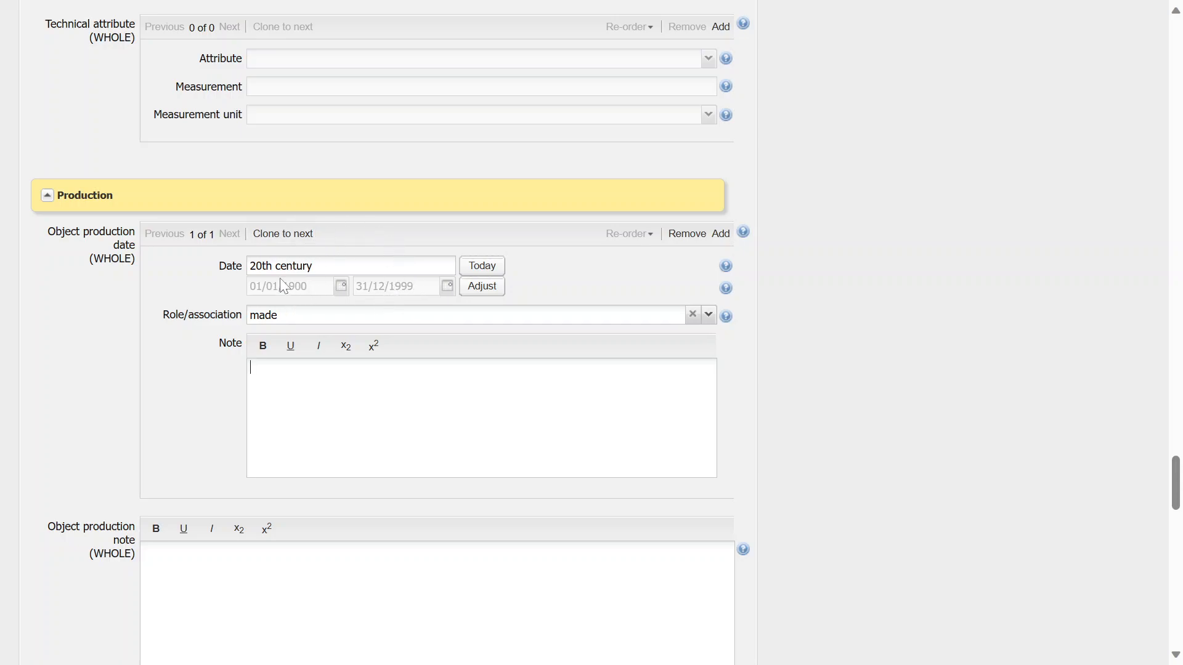
pyautogui.moveTo(321, 266); pyautogui.dragTo(223, 242)
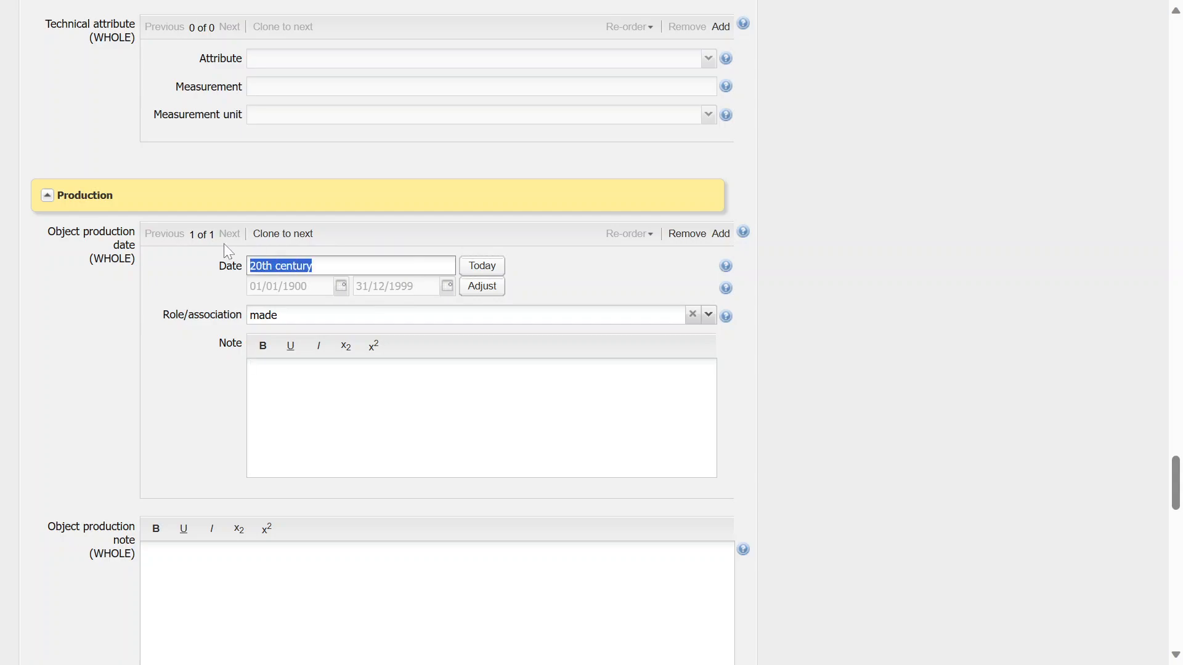
pyautogui.hotkey('alt', 'Tab')
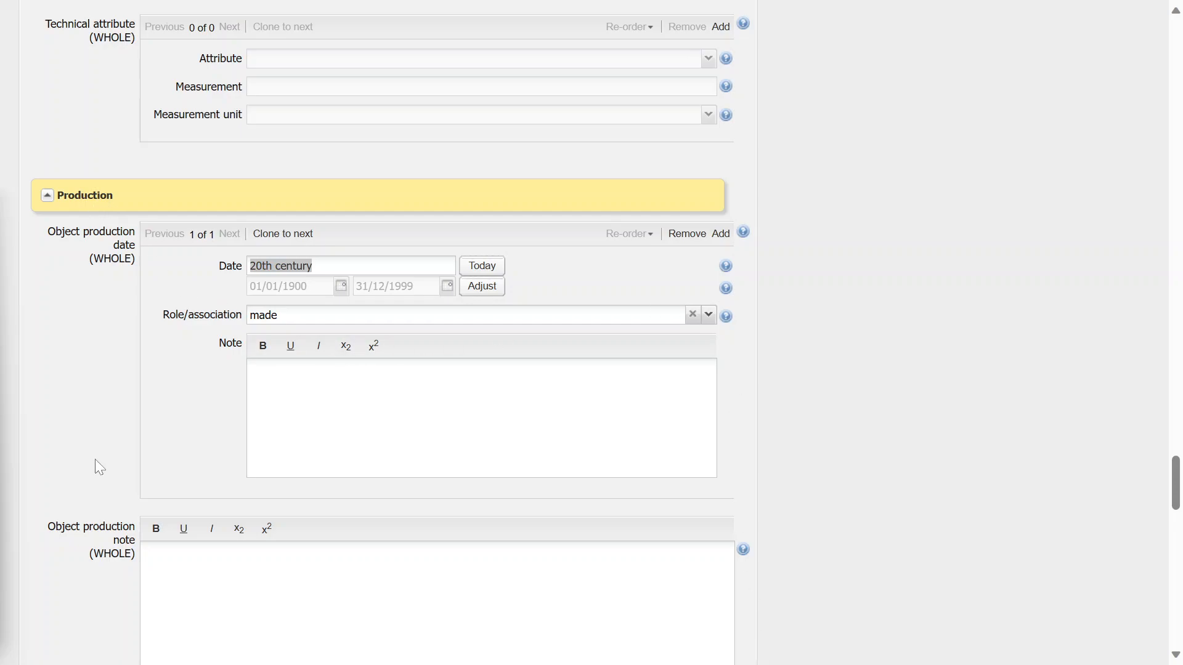
# Replace the object production person by searching artist records for "smith" and choosing a matching person
pyautogui.scroll(-12, 95, 460)
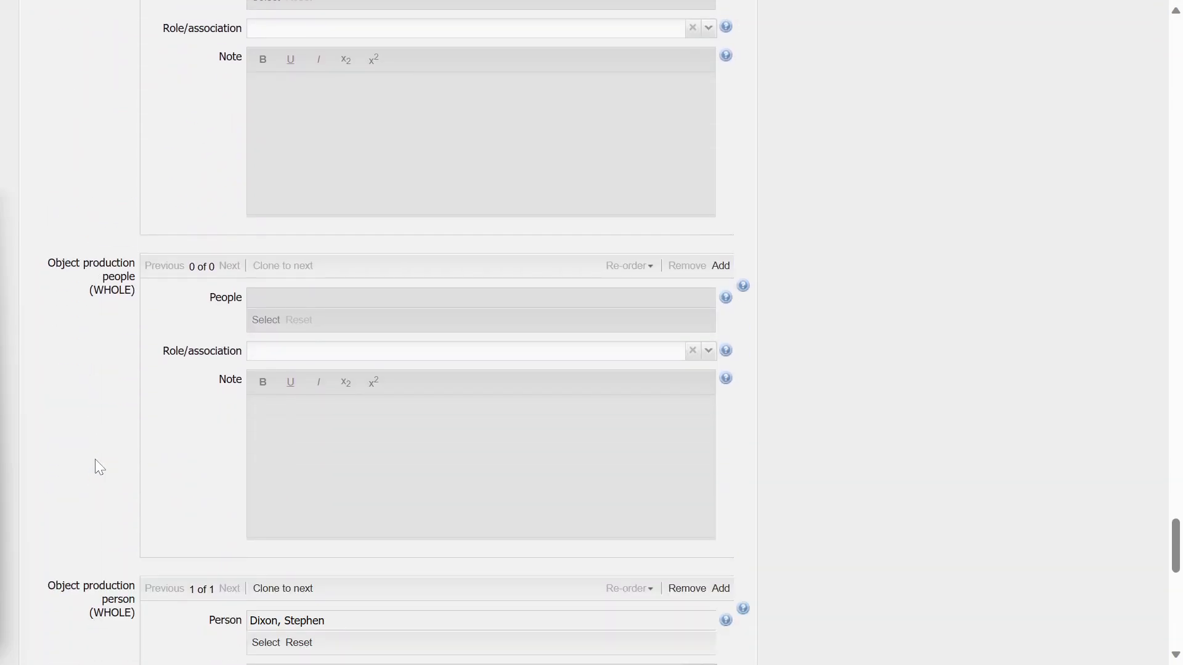
pyautogui.scroll(-7, 94, 459)
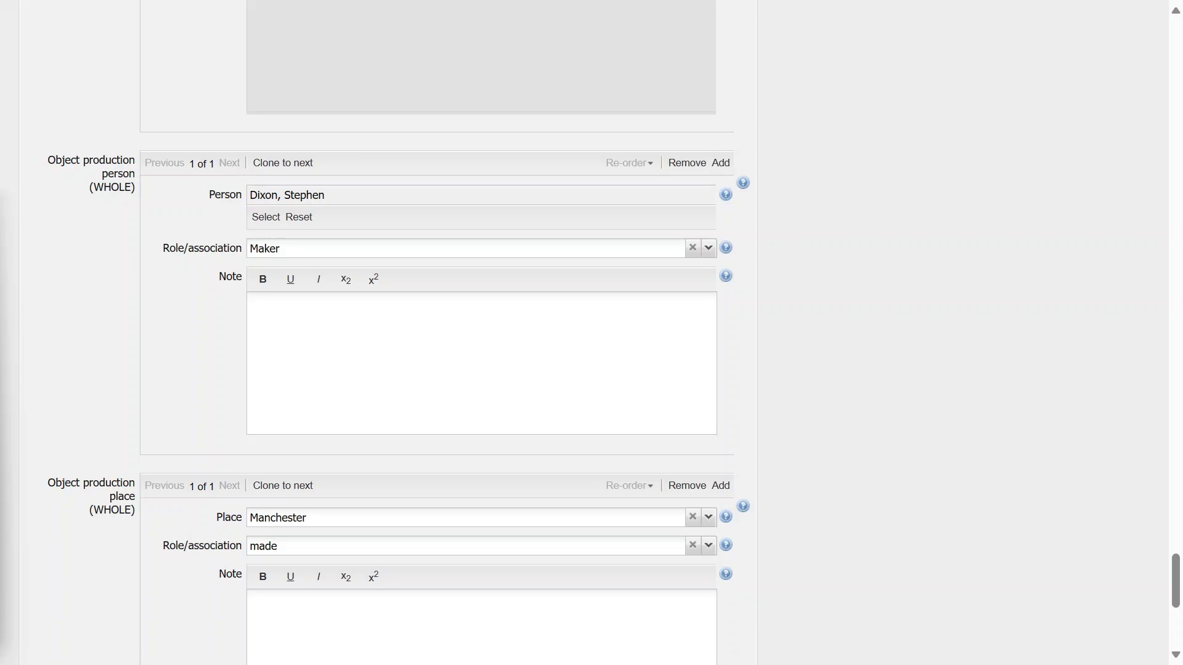
pyautogui.moveTo(331, 195); pyautogui.dragTo(249, 196)
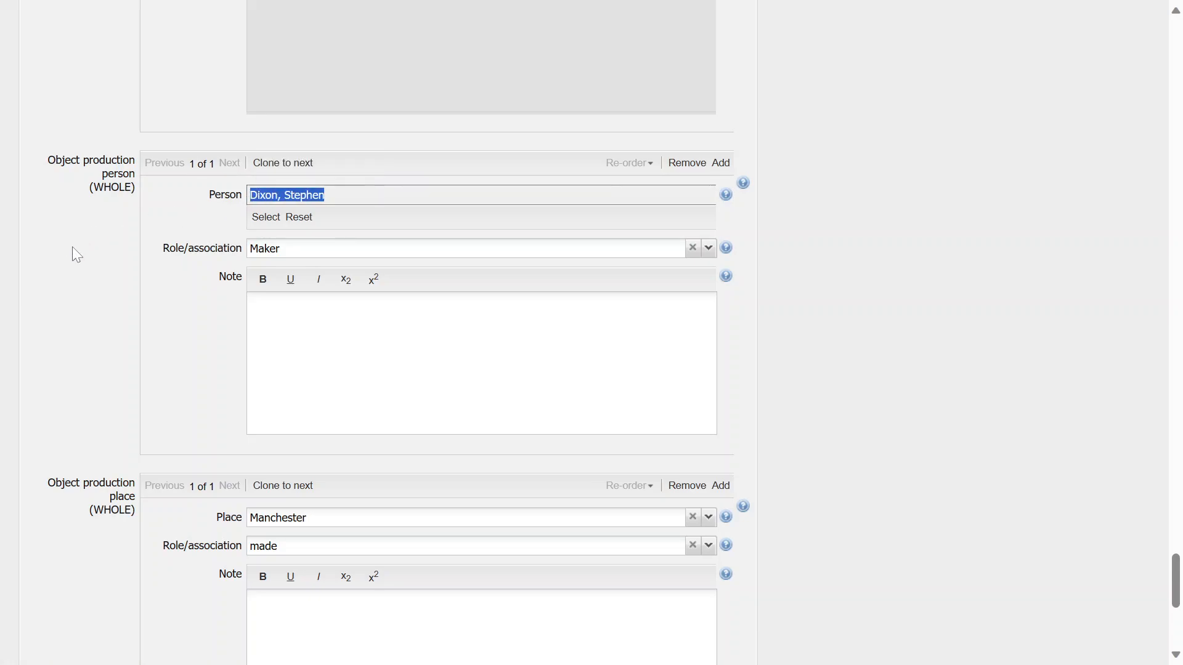
pyautogui.click(65, 267)
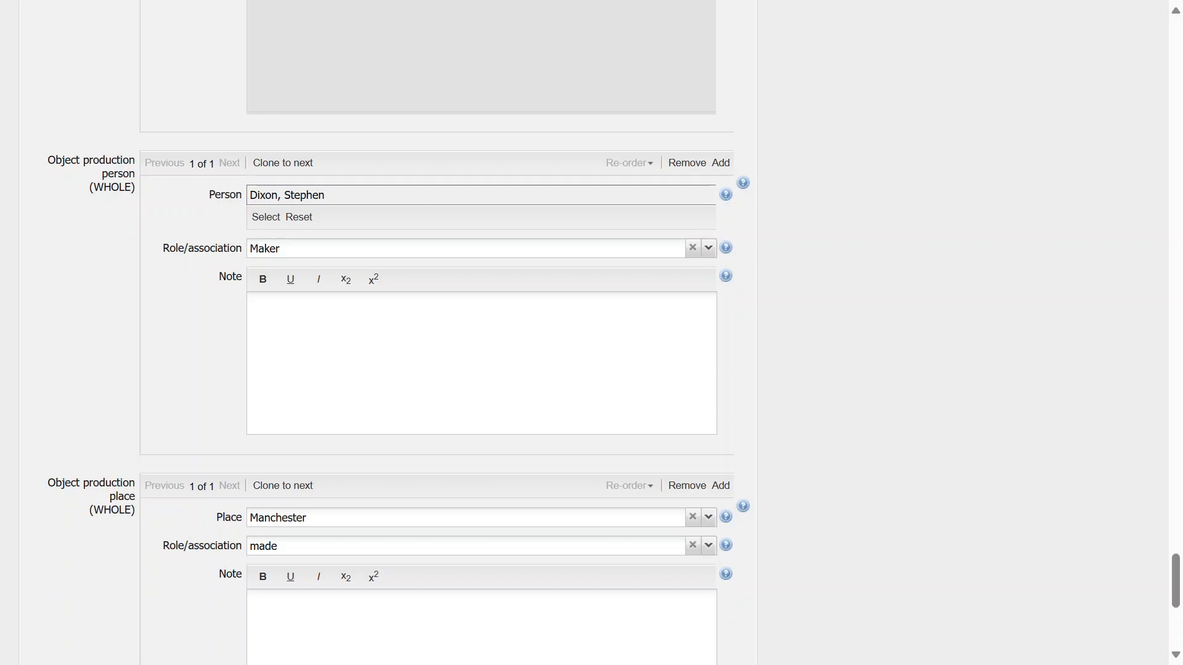
pyautogui.click(262, 222)
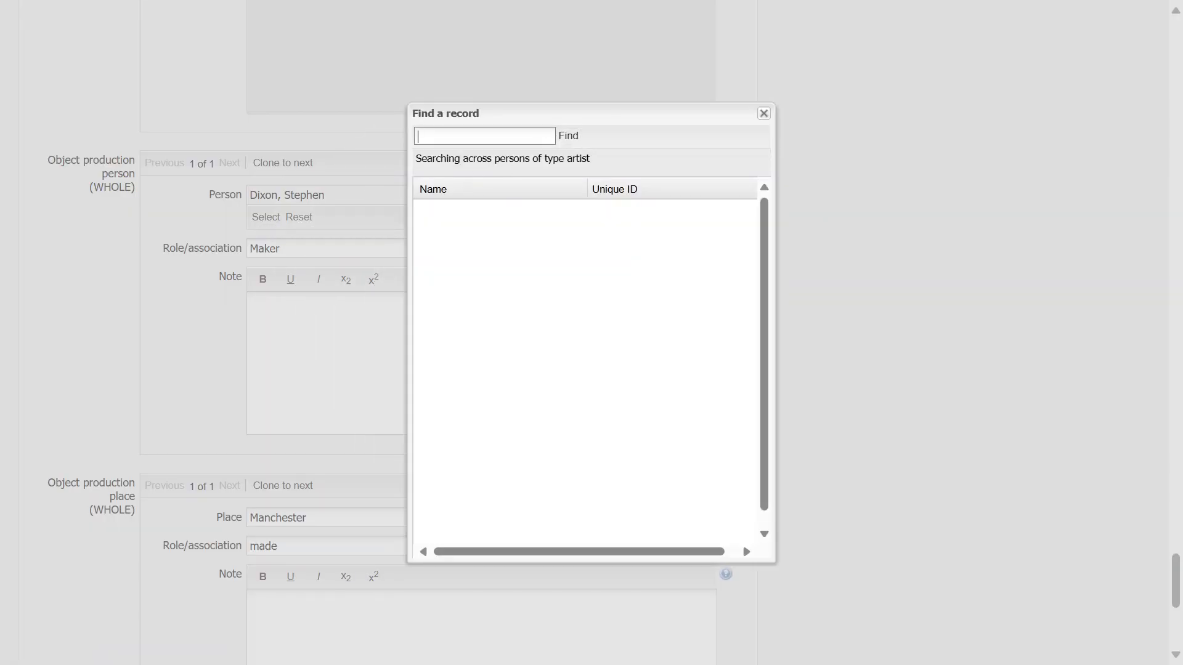
pyautogui.write('smith')
pyautogui.press('Return')
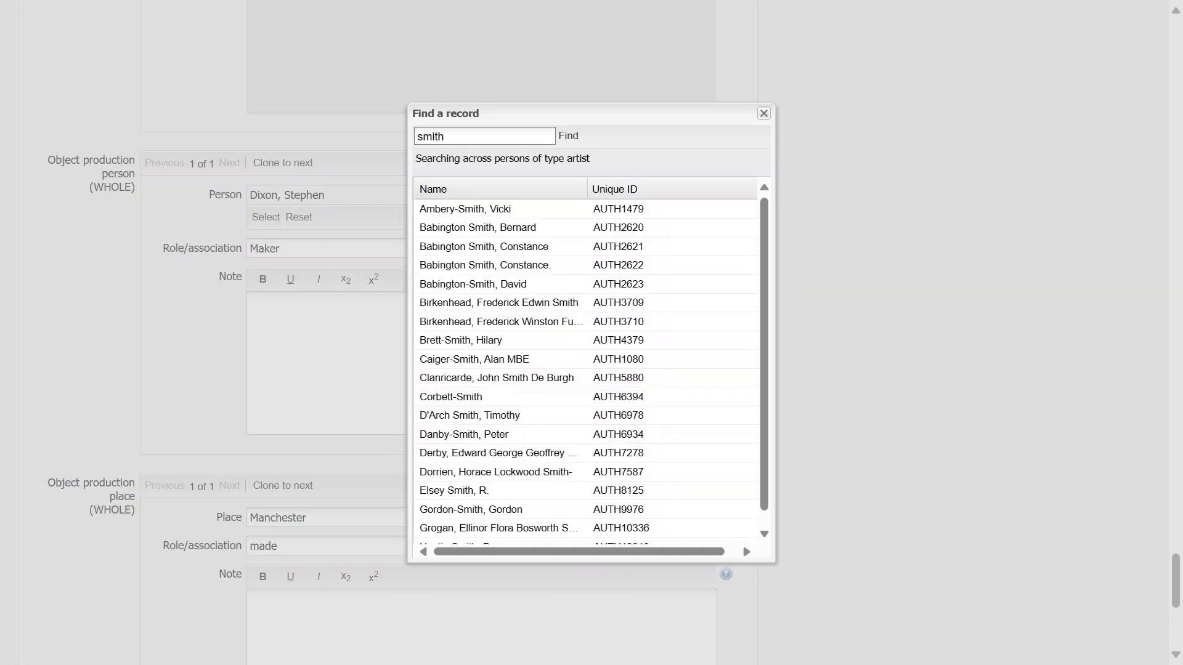
pyautogui.scroll(-5, 535, 379)
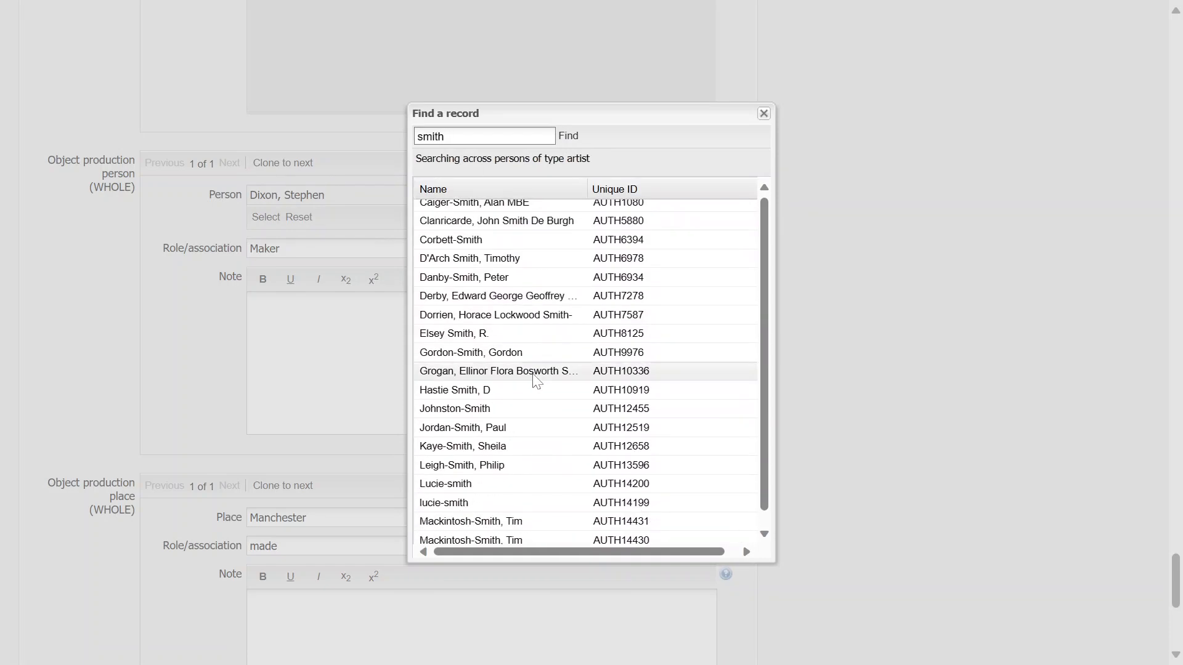
pyautogui.scroll(-6, 534, 380)
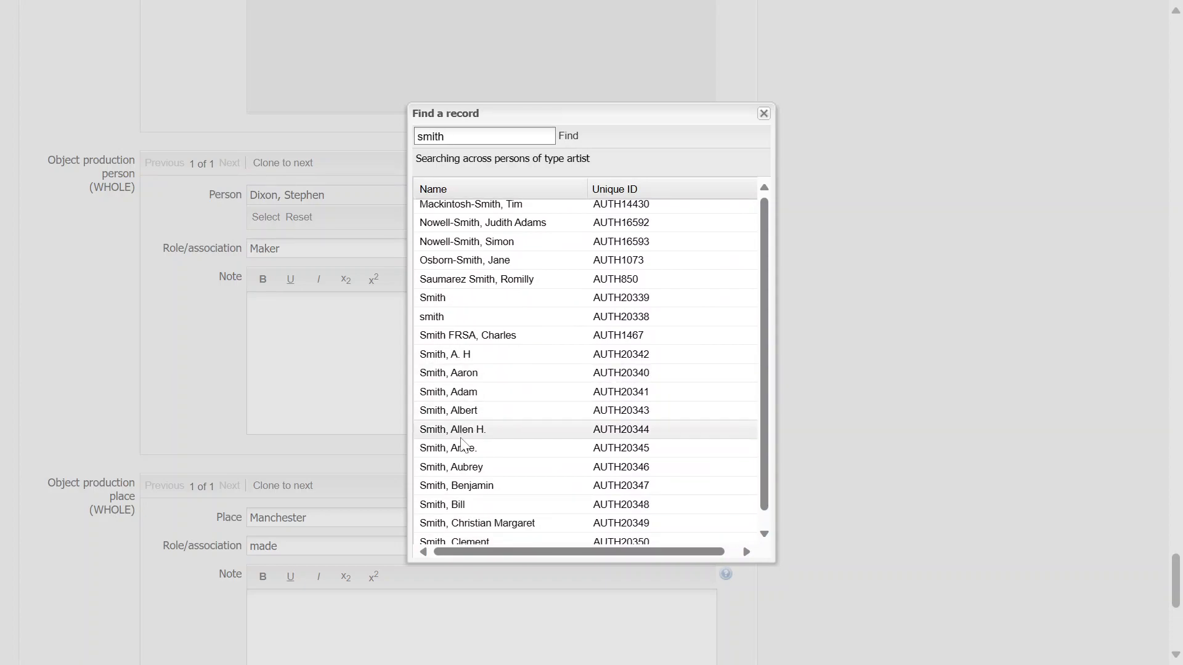
pyautogui.click(455, 394)
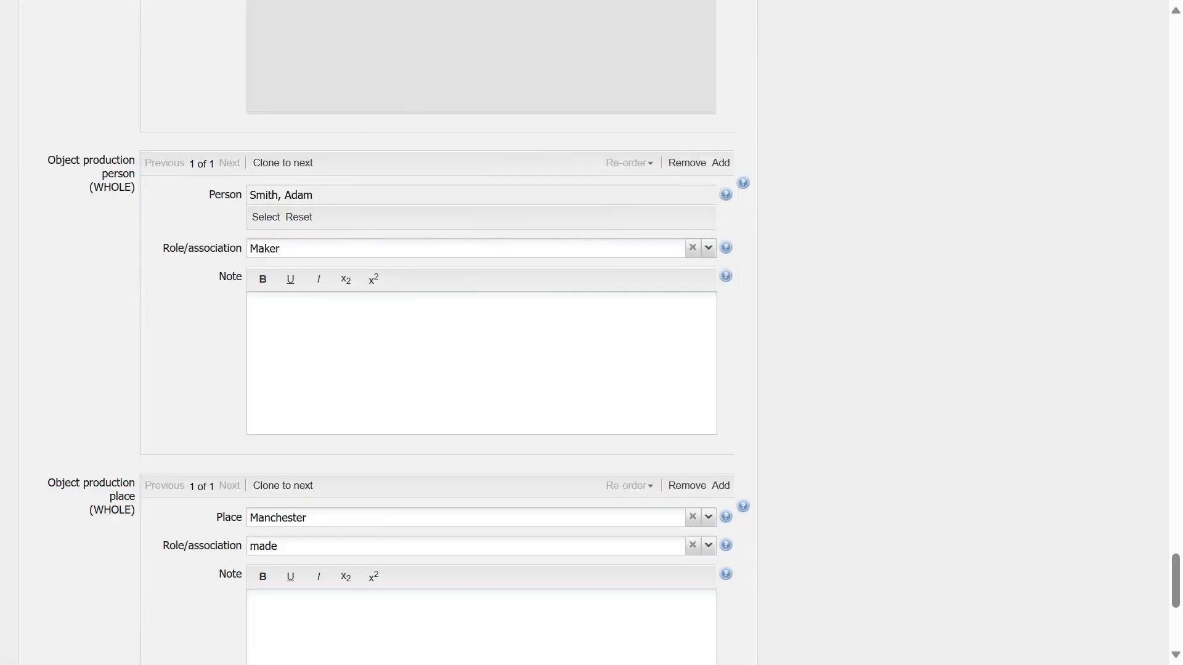
# Set the production person's role/association to Maker
pyautogui.click(709, 250)
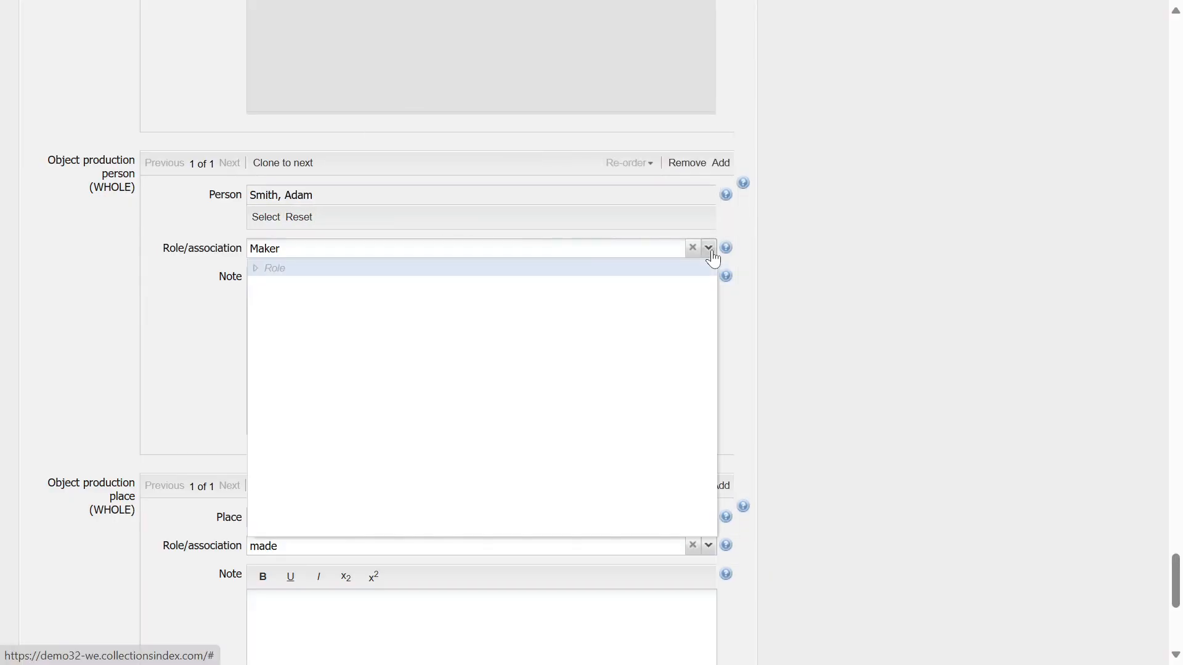
pyautogui.scroll(-1, 310, 440)
pyautogui.scroll(1, 309, 439)
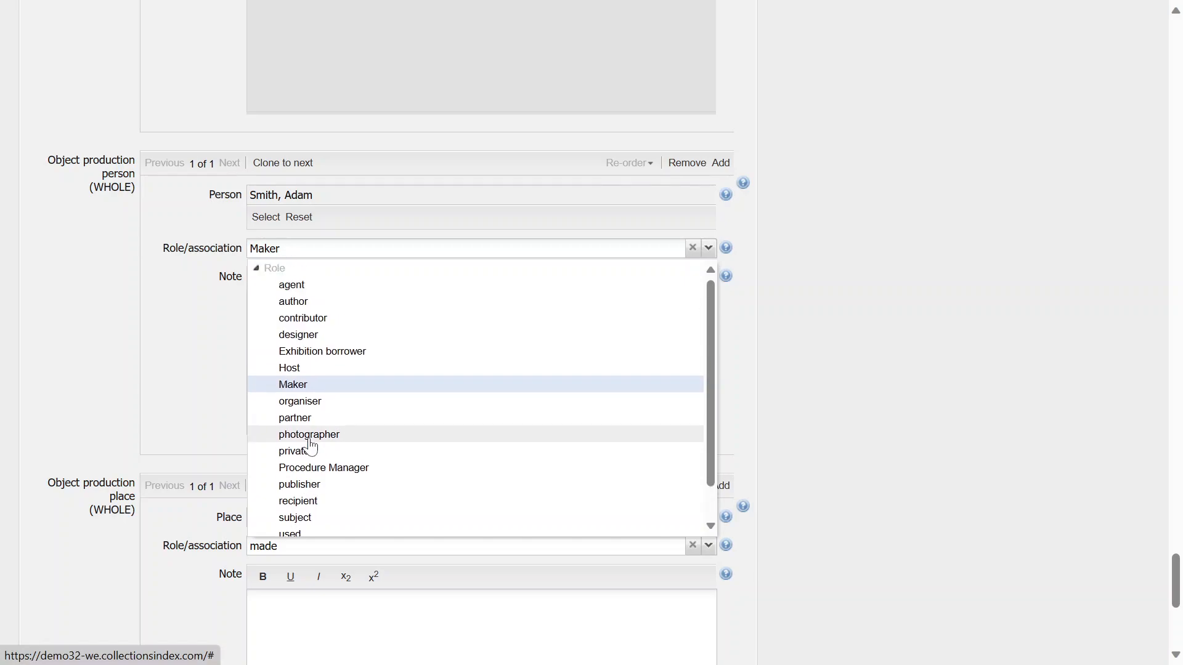
pyautogui.click(296, 389)
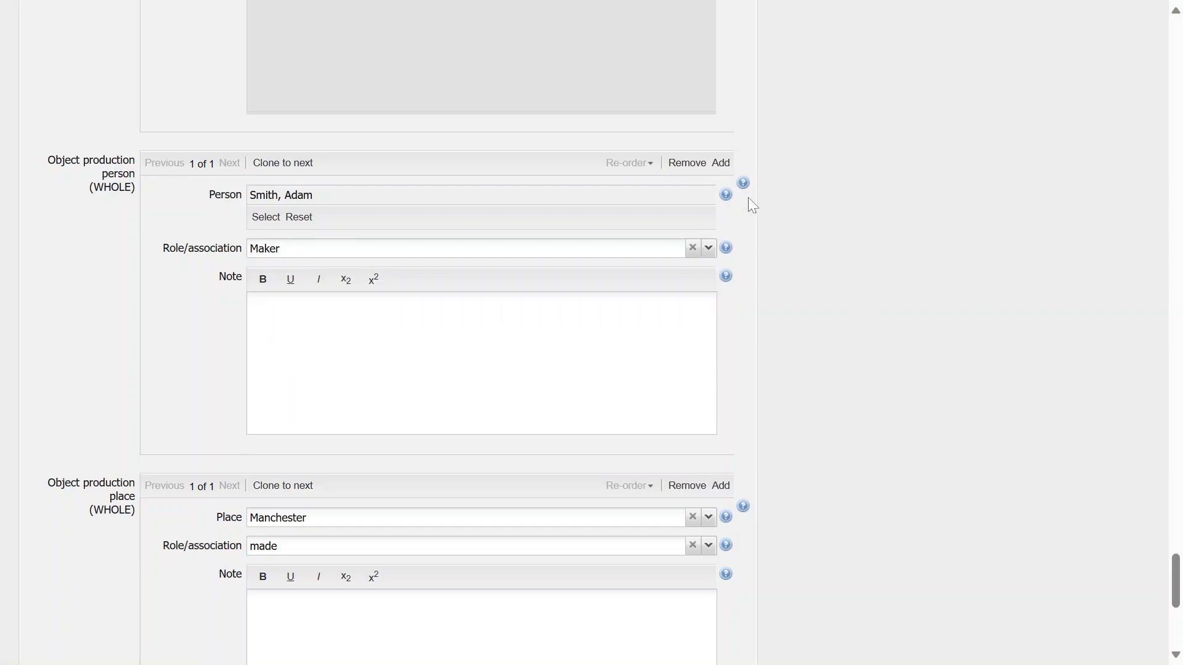
# Collapse all sections of the record editor
pyautogui.scroll(-1, 818, 336)
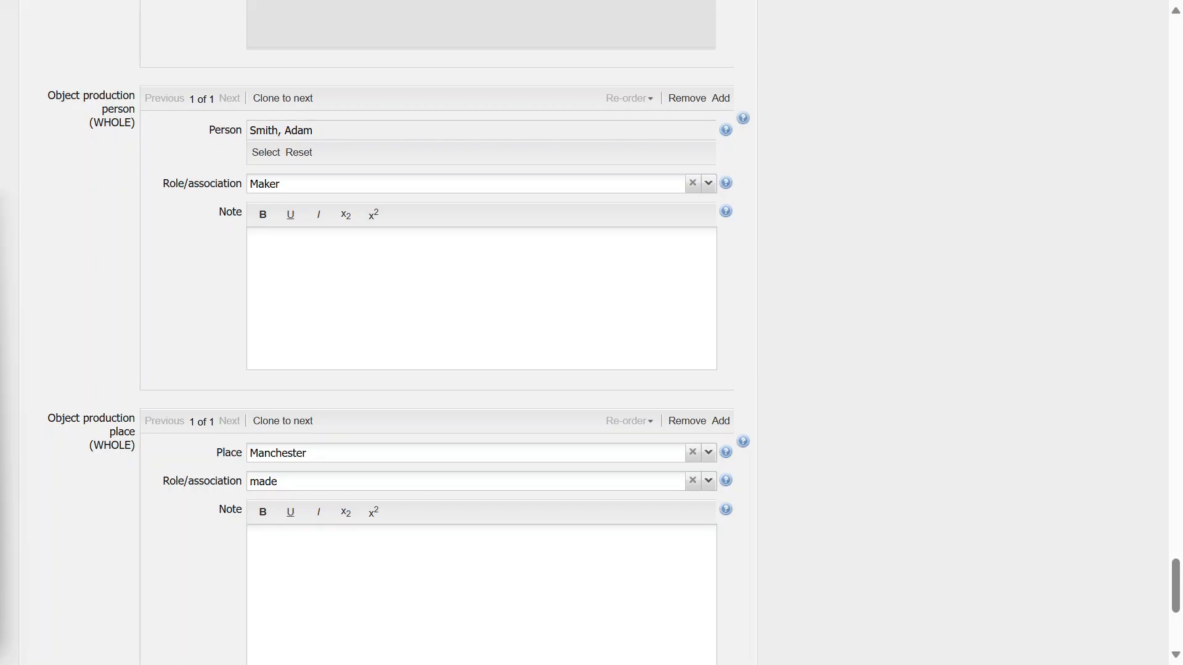
pyautogui.scroll(10, 924, 385)
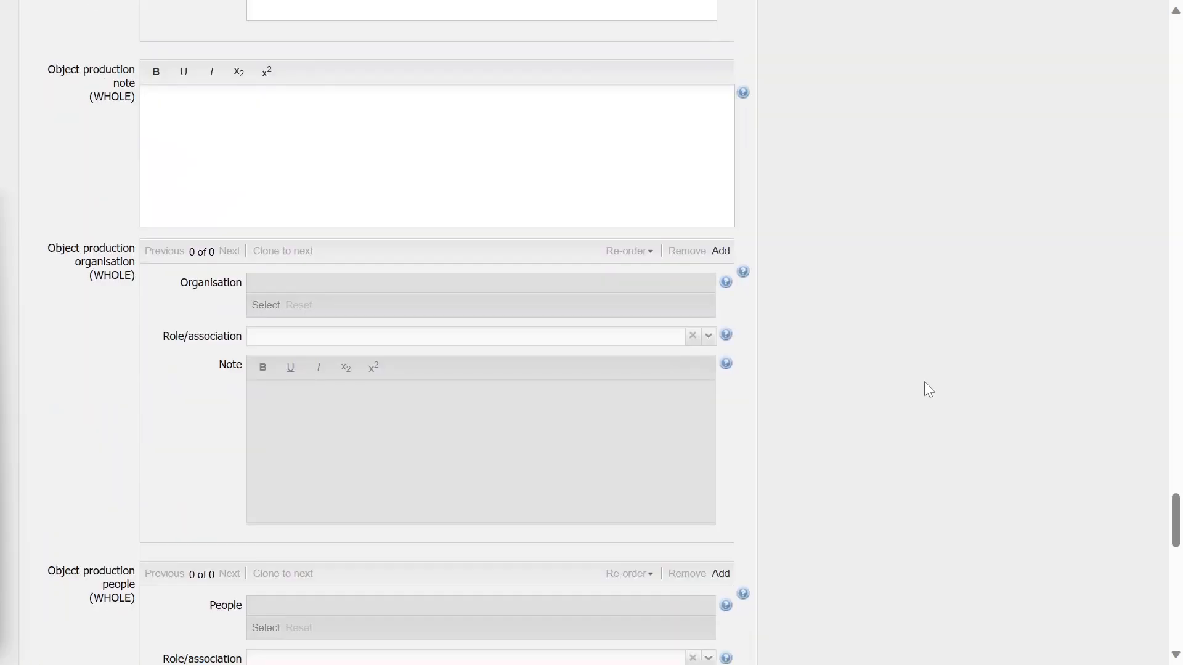
pyautogui.scroll(15, 929, 390)
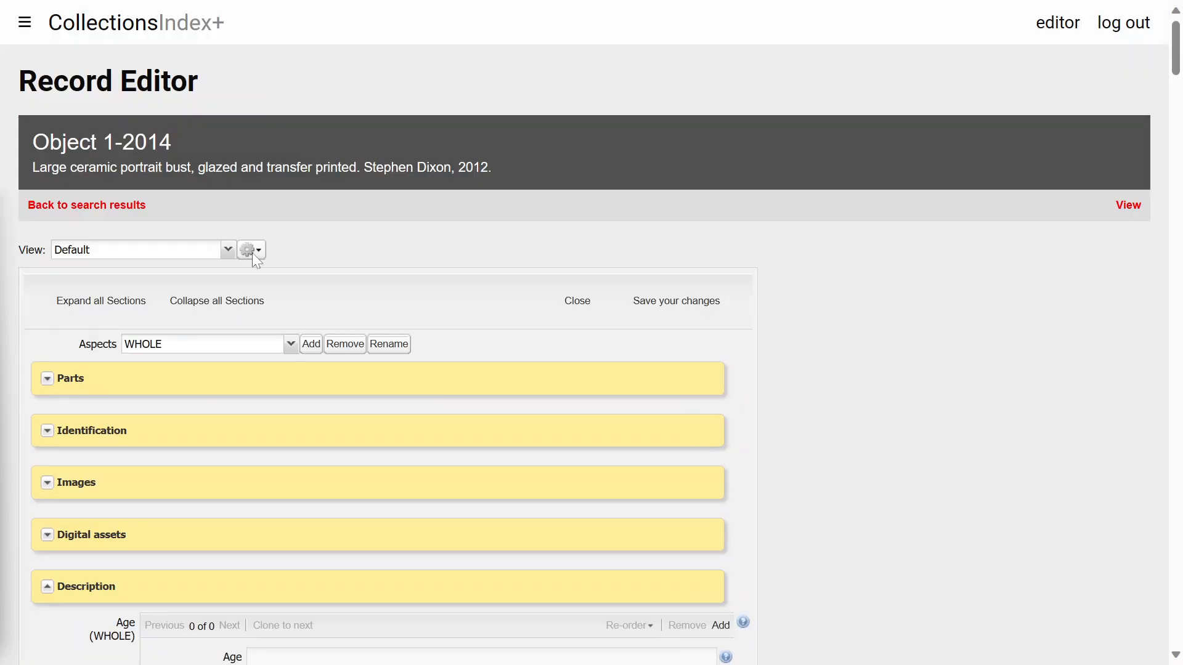
pyautogui.click(216, 302)
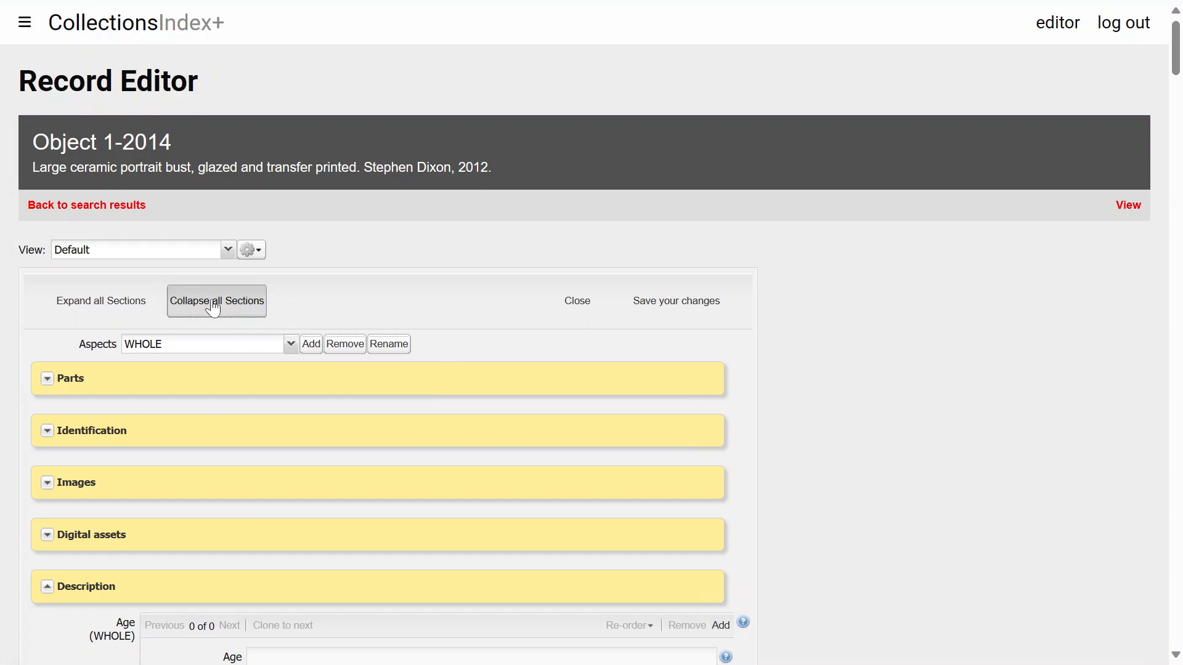
# Change the part's current location to Offsite Storage
pyautogui.click(48, 381)
pyautogui.scroll(-15, 165, 308)
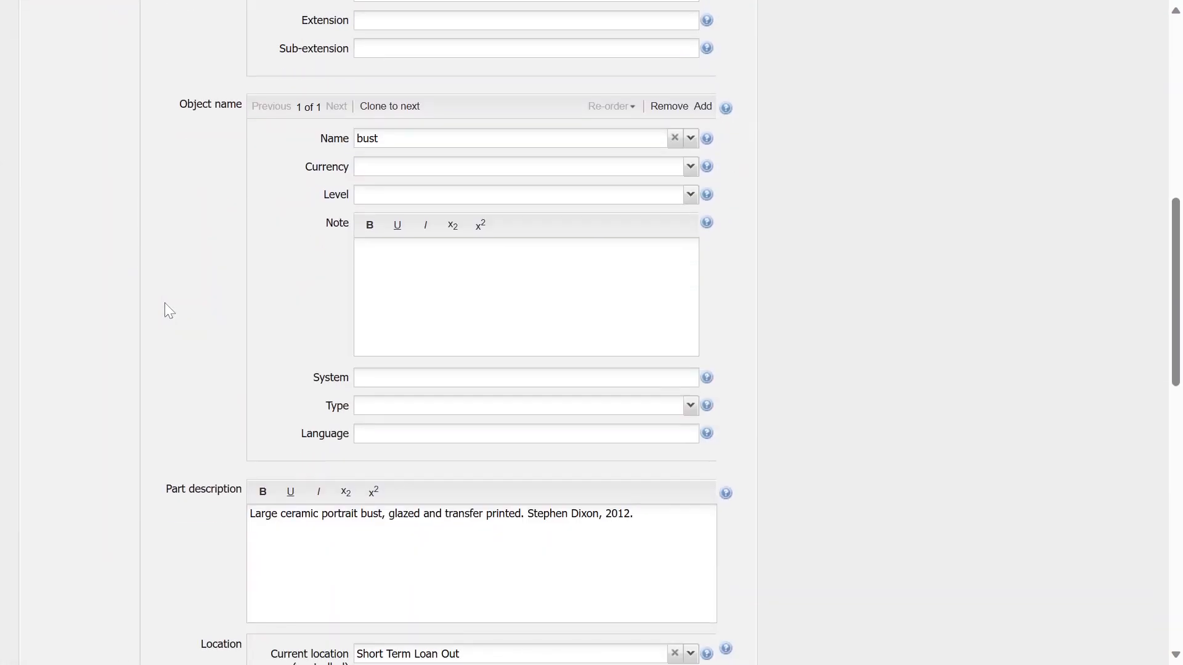
pyautogui.scroll(-5, 165, 310)
pyautogui.scroll(4, 165, 309)
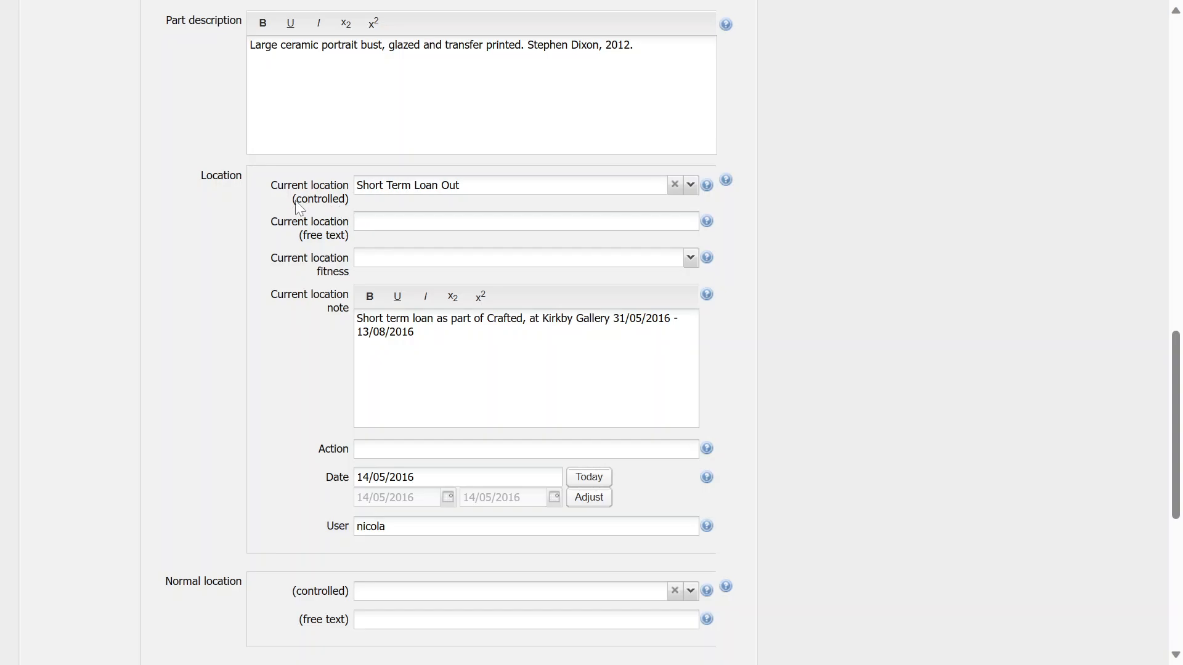
pyautogui.scroll(-3, 251, 301)
pyautogui.scroll(3, 251, 301)
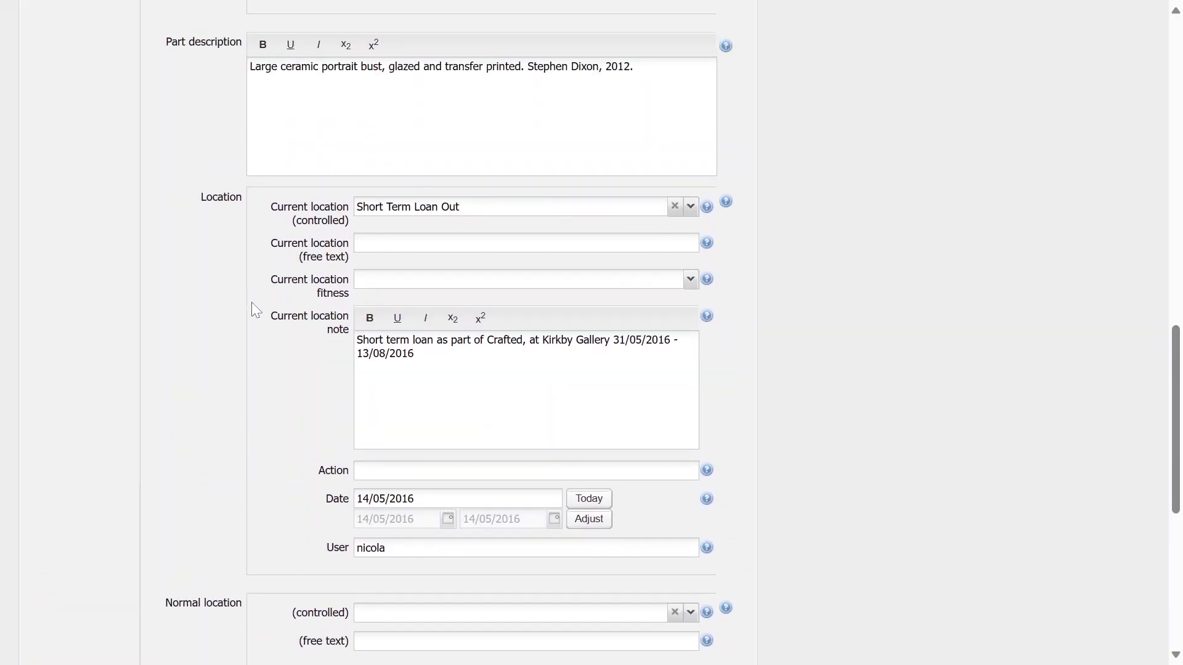
pyautogui.scroll(-1, 251, 302)
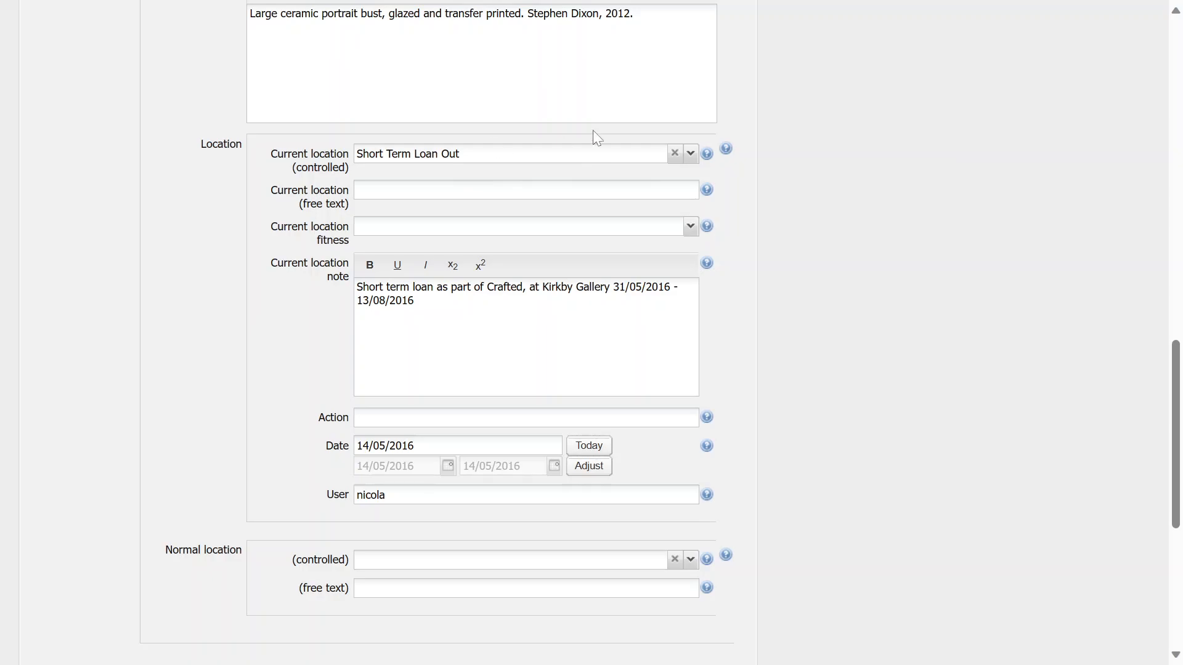
pyautogui.click(691, 154)
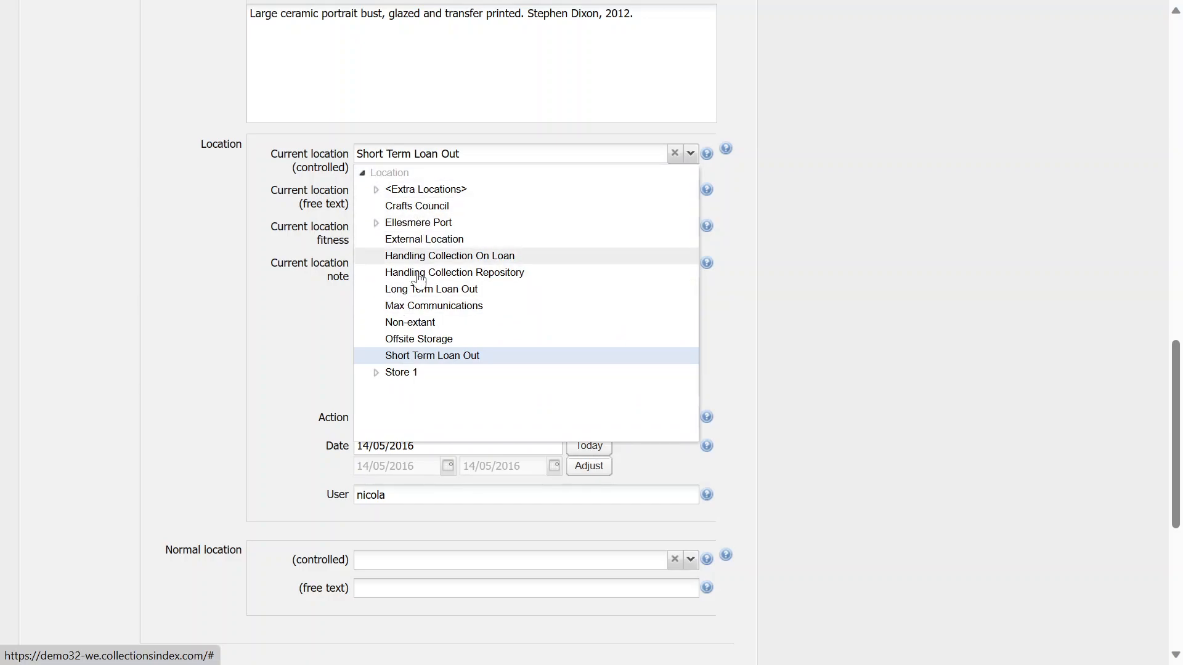
pyautogui.click(412, 340)
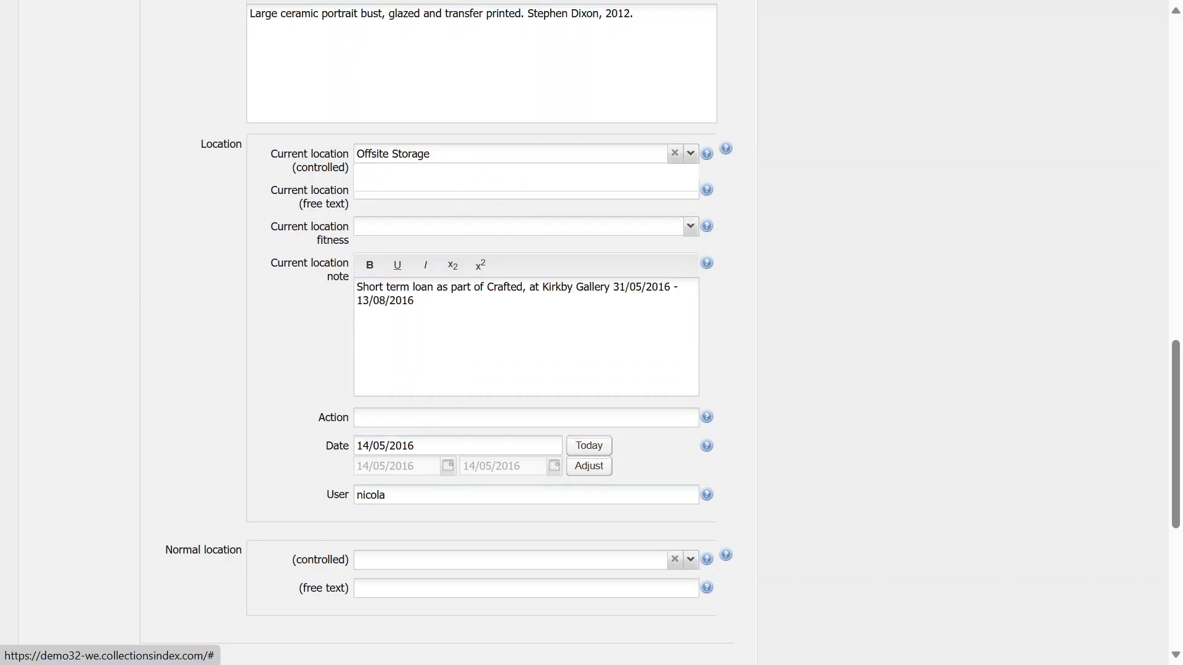
# Save the changes to the object record and acknowledge the confirmation
pyautogui.scroll(15, 787, 383)
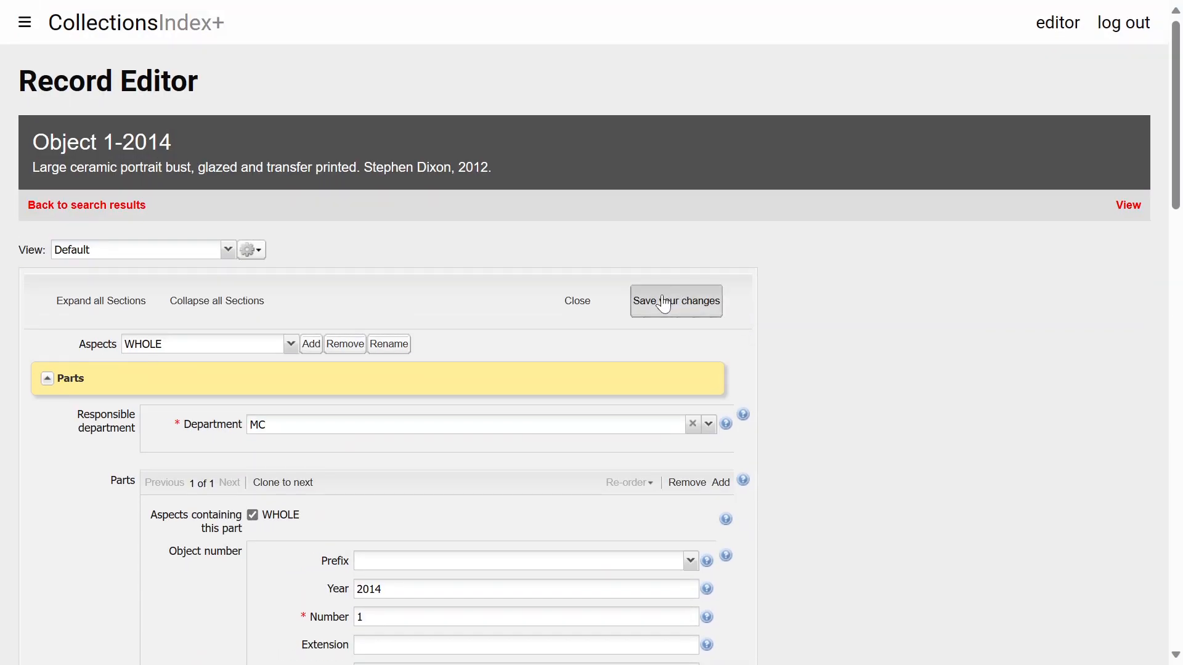
pyautogui.click(678, 297)
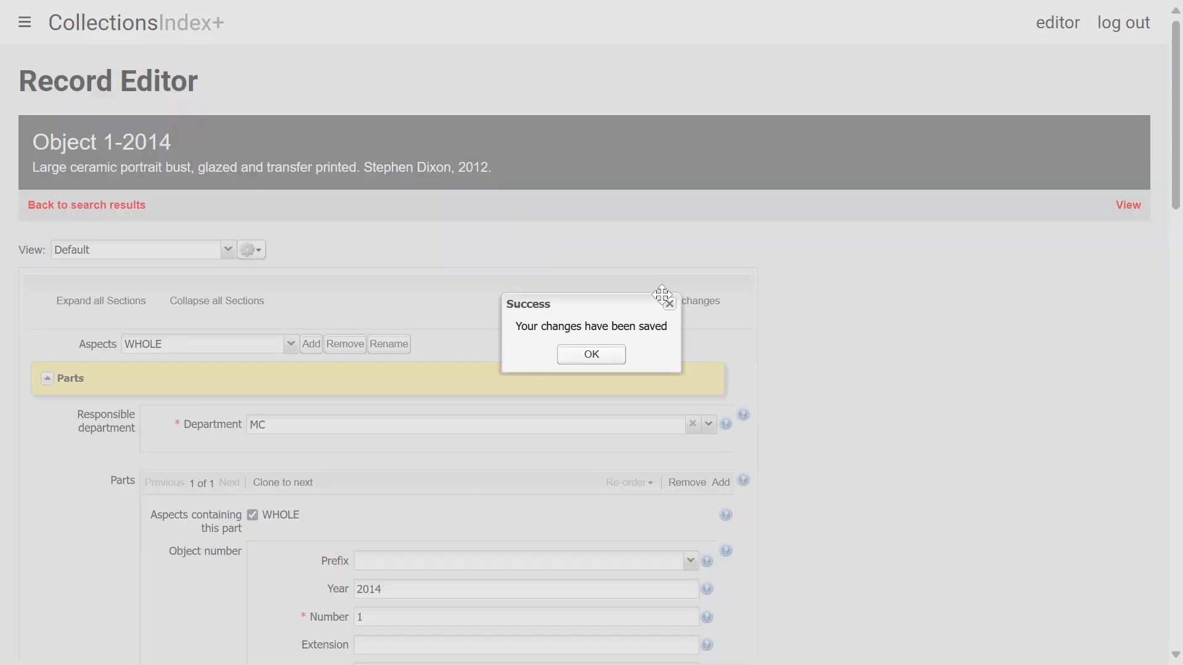
pyautogui.click(605, 354)
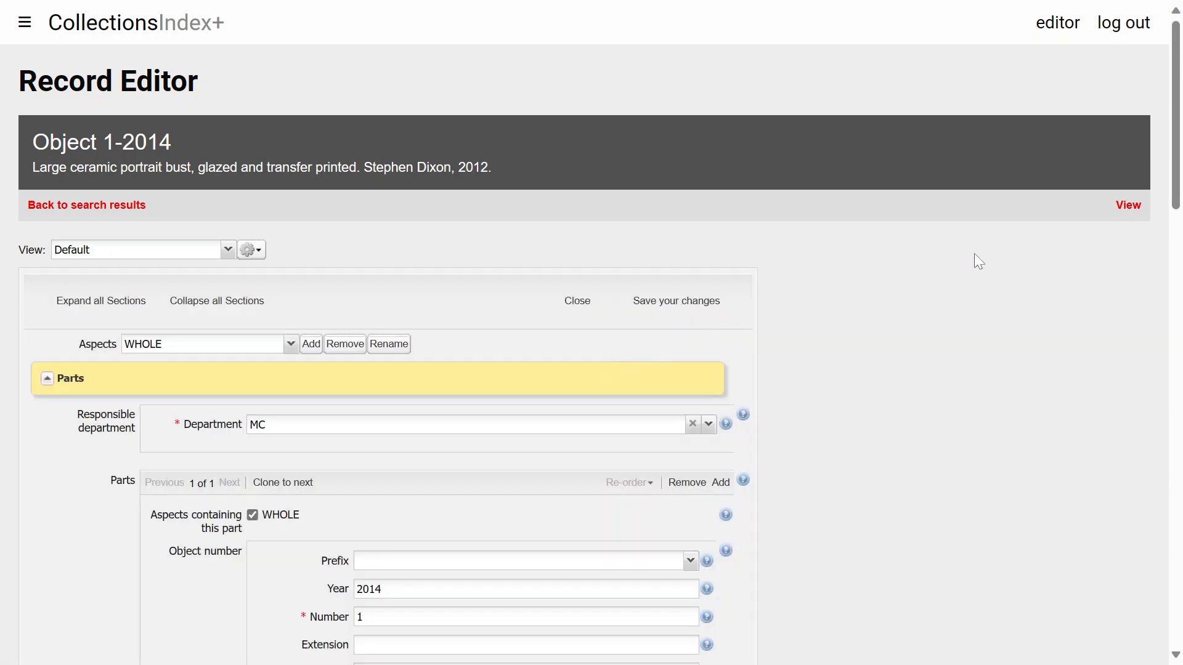
# Open the object's view page and show the location history
pyautogui.click(1126, 208)
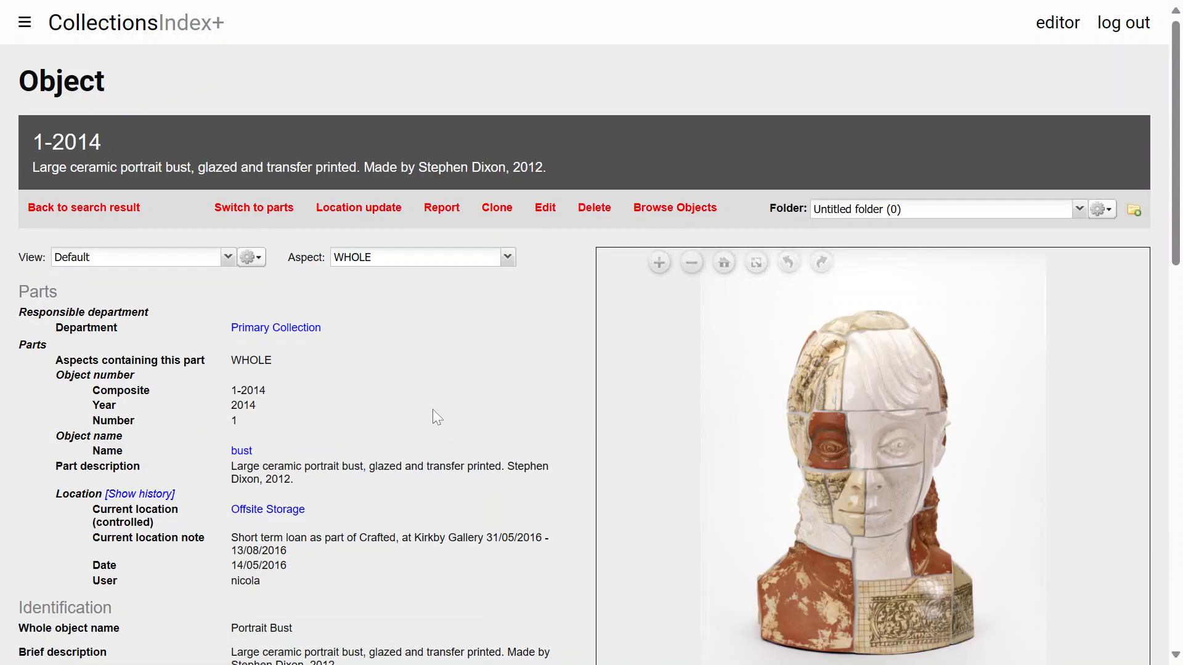
pyautogui.scroll(-2, 433, 411)
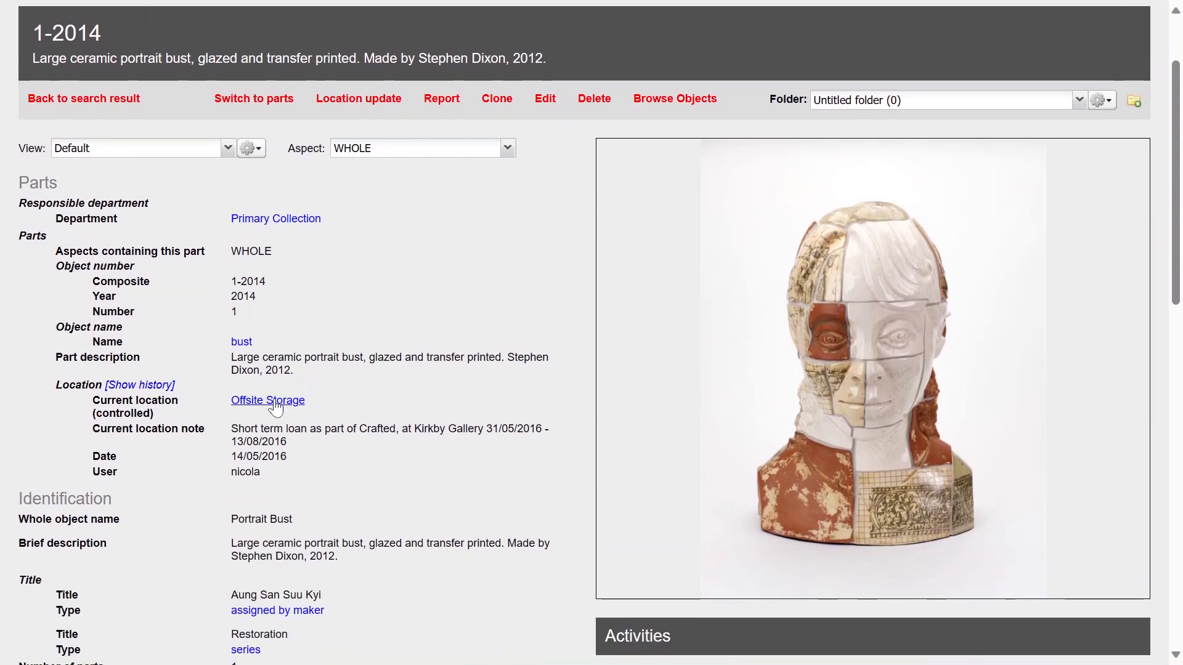
pyautogui.click(143, 390)
pyautogui.scroll(-2, 172, 441)
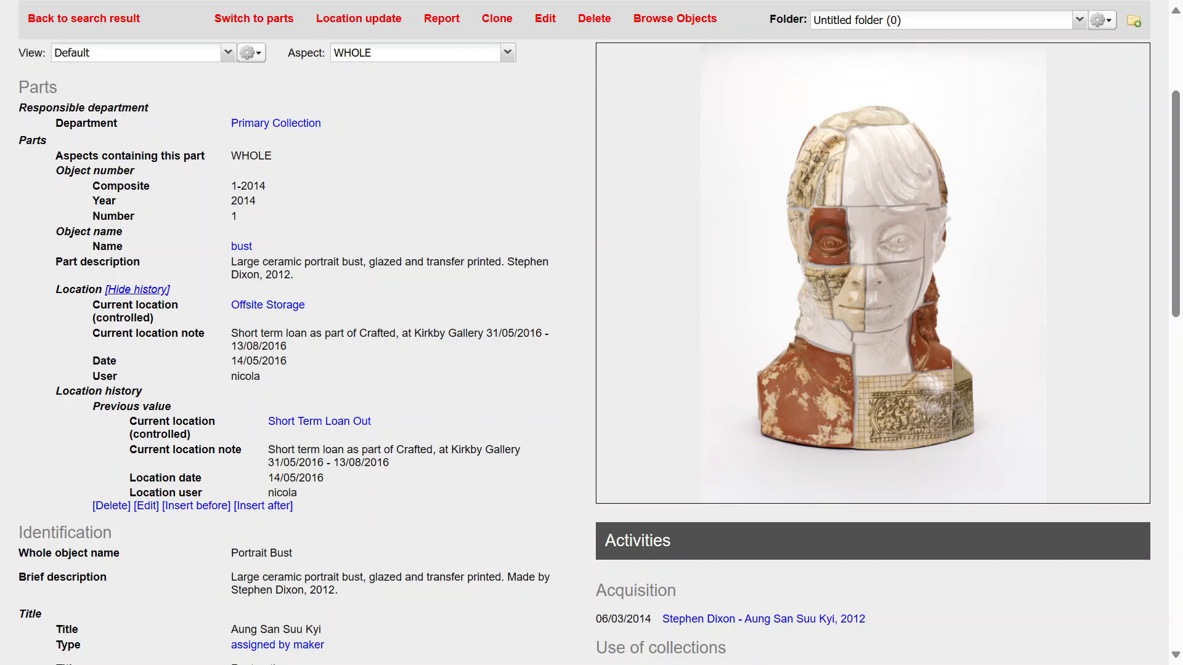
# Hide the location history display again
pyautogui.click(128, 292)
pyautogui.click(128, 292)
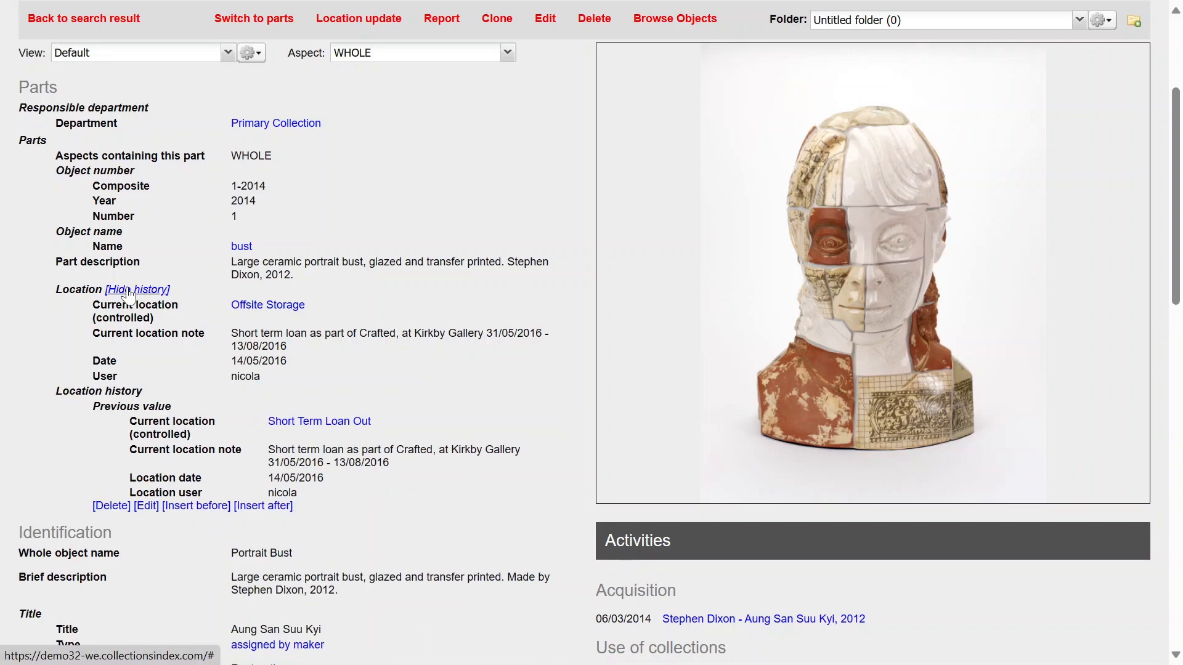
pyautogui.click(128, 292)
pyautogui.click(128, 292)
pyautogui.click(129, 292)
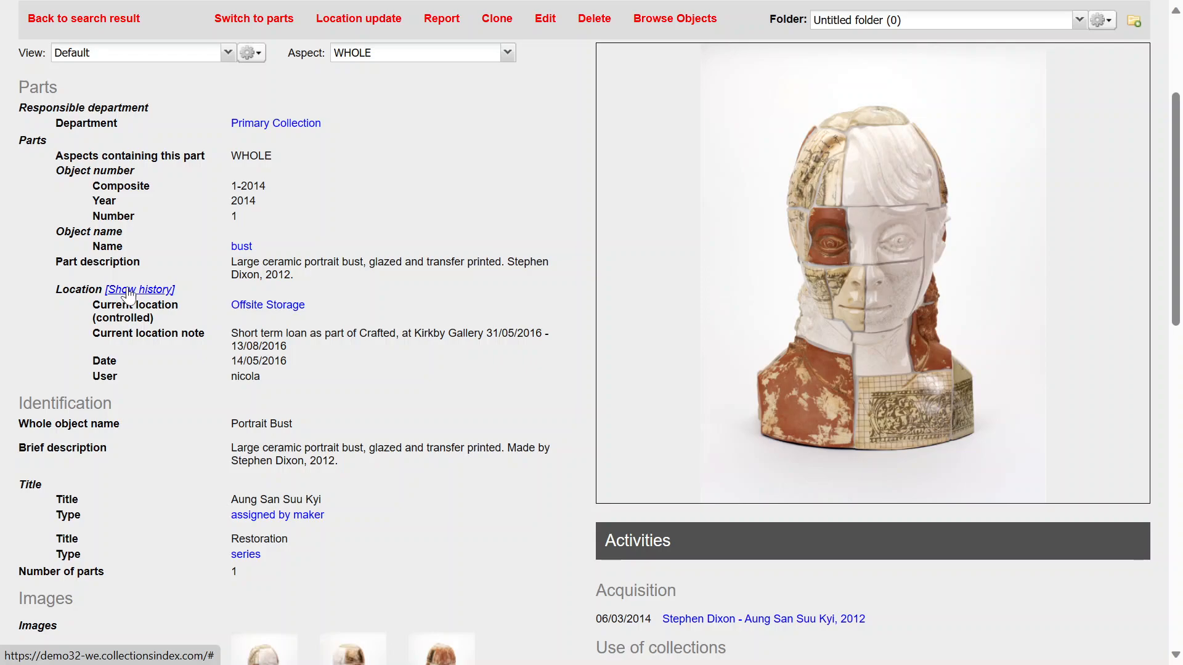
pyautogui.click(129, 292)
pyautogui.click(128, 292)
pyautogui.click(128, 292)
pyautogui.click(129, 291)
# Scroll through the saved record to review its description, dimensions and production details
pyautogui.scroll(-1, 347, 332)
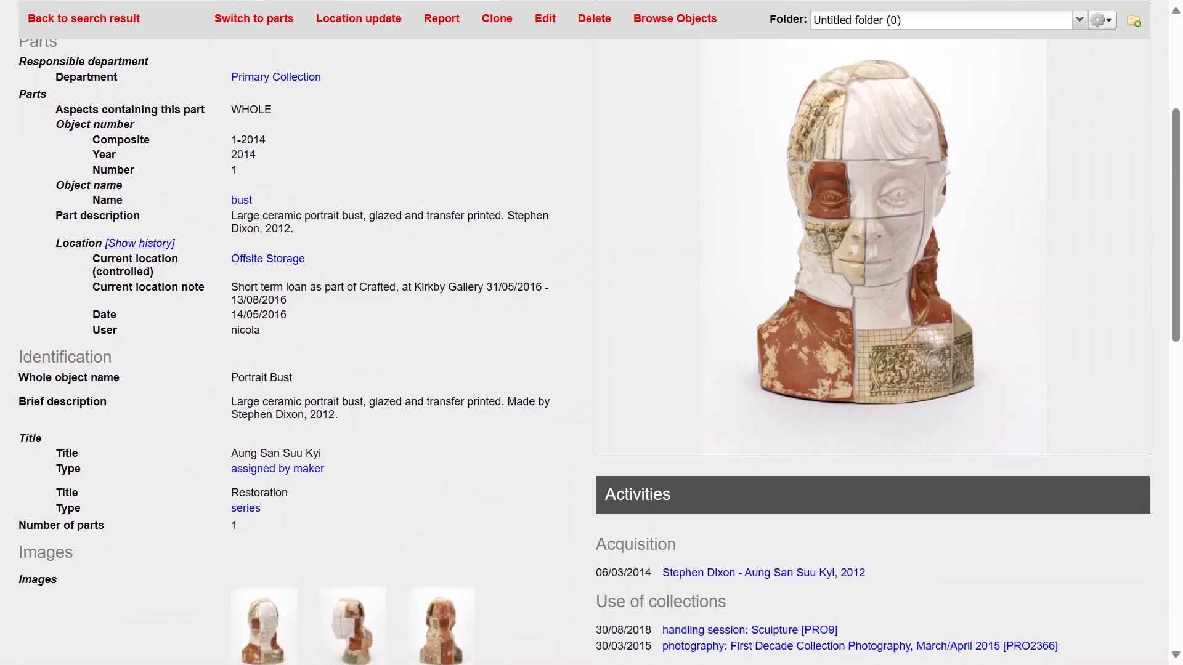
pyautogui.scroll(-3, 370, 327)
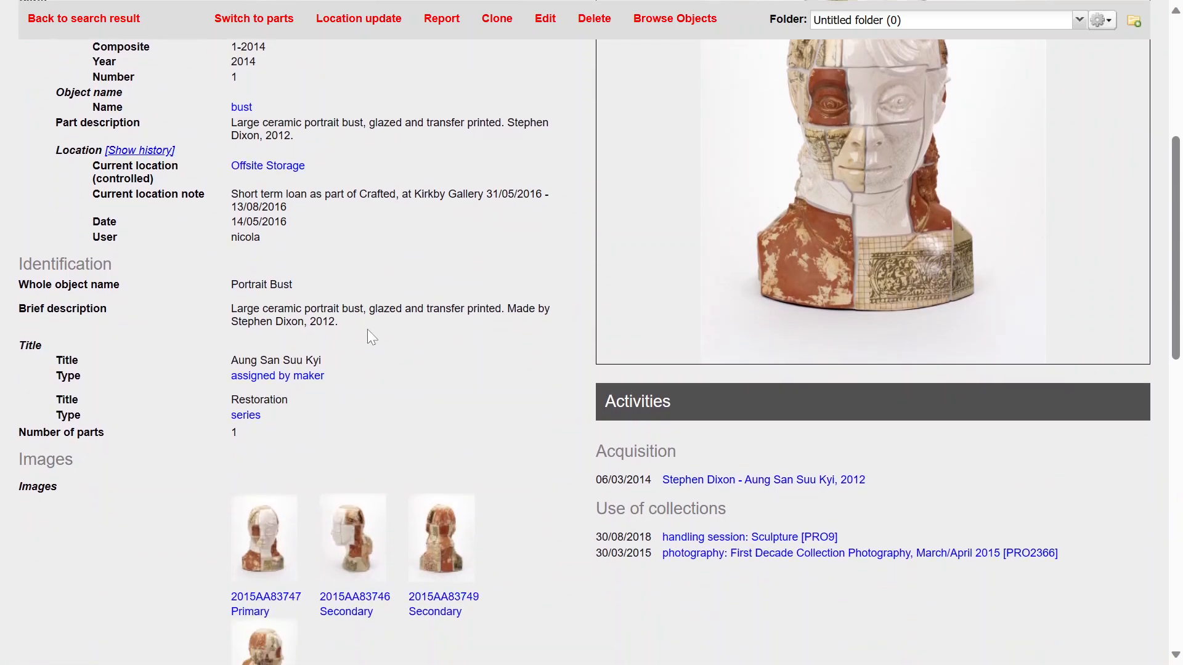
pyautogui.moveTo(515, 234); pyautogui.dragTo(552, 234)
pyautogui.click(398, 232)
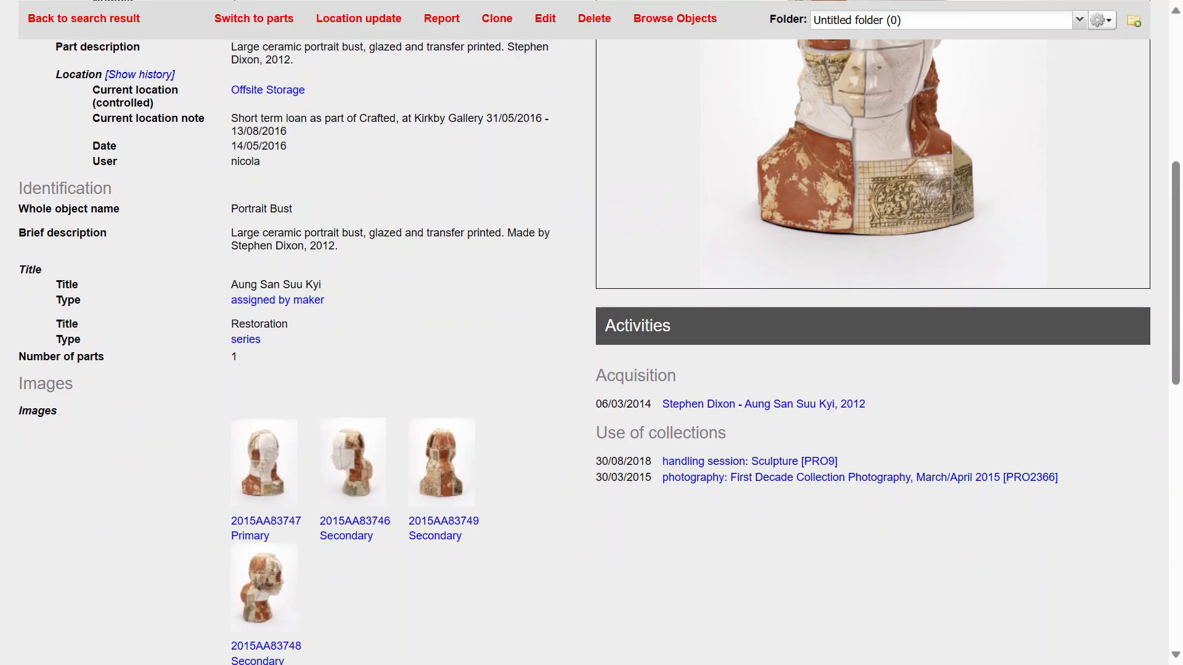
pyautogui.scroll(-9, 398, 233)
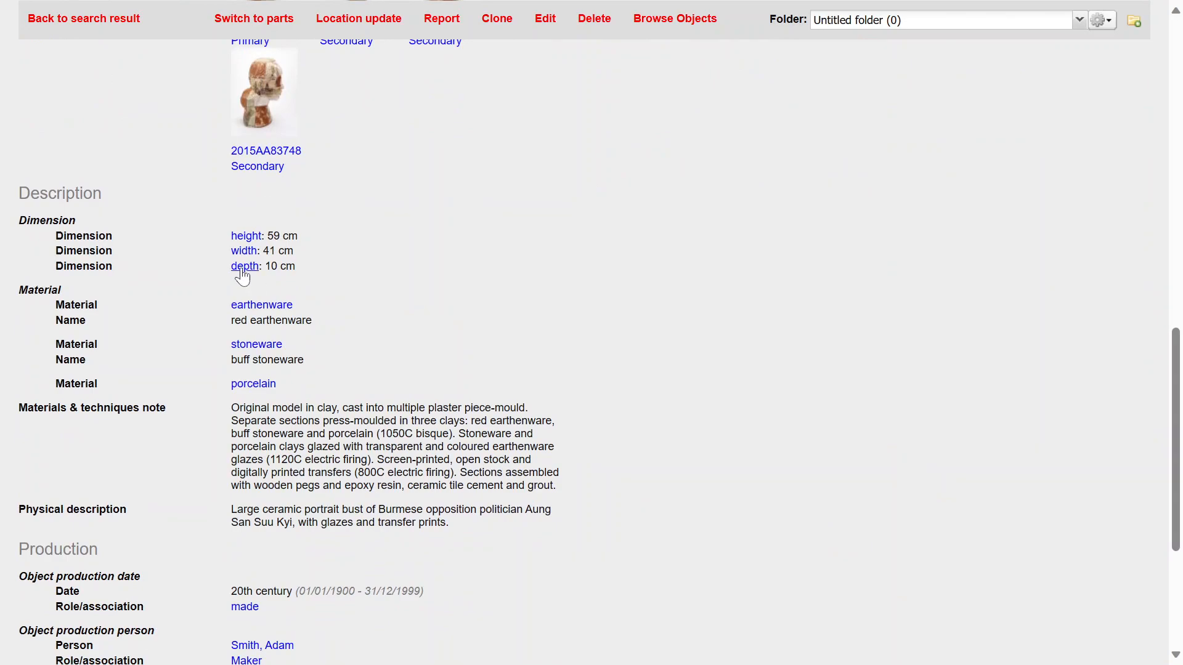
pyautogui.scroll(-2, 325, 353)
pyautogui.scroll(-3, 329, 359)
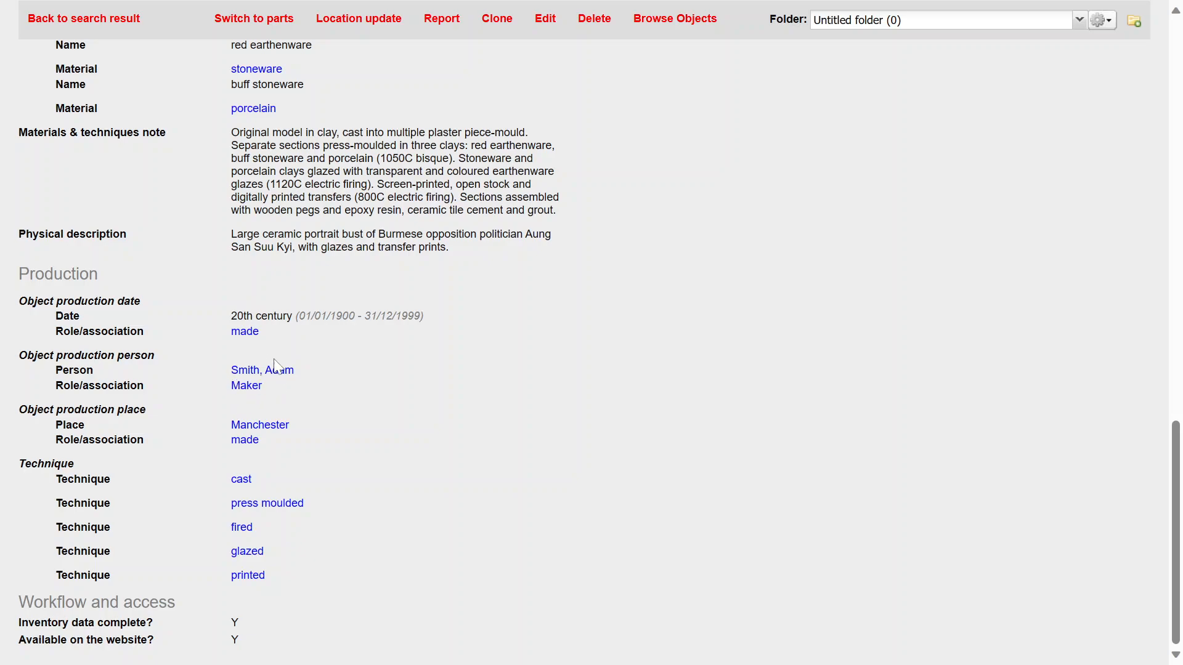
pyautogui.scroll(10, 362, 416)
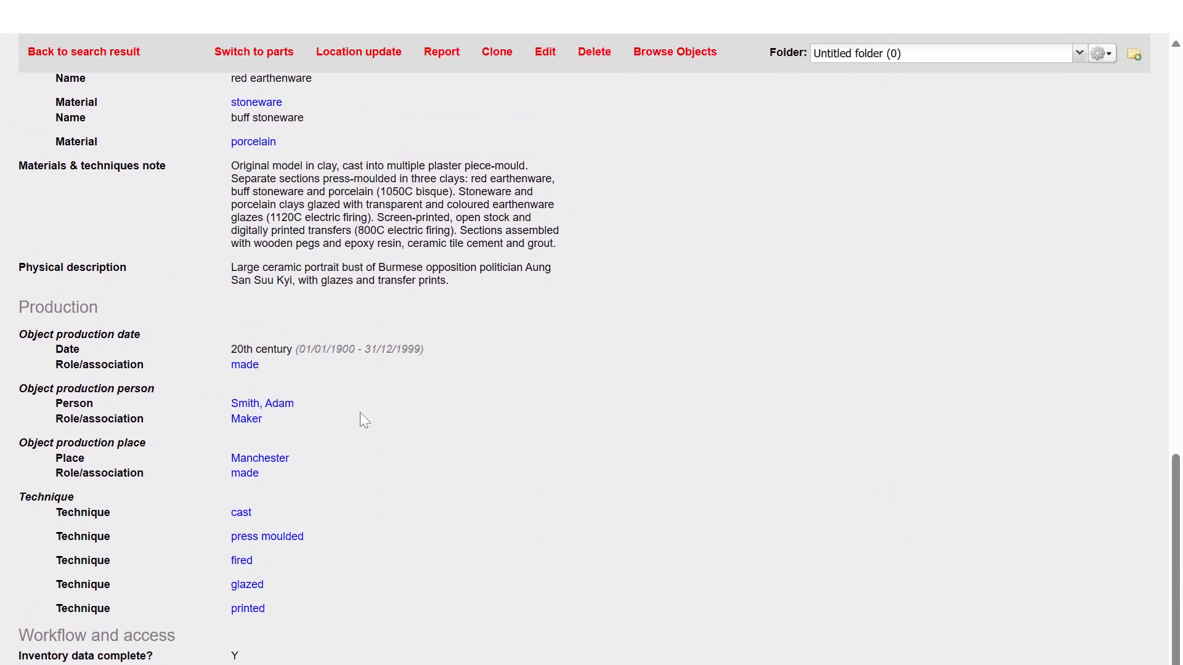
pyautogui.scroll(3, 360, 414)
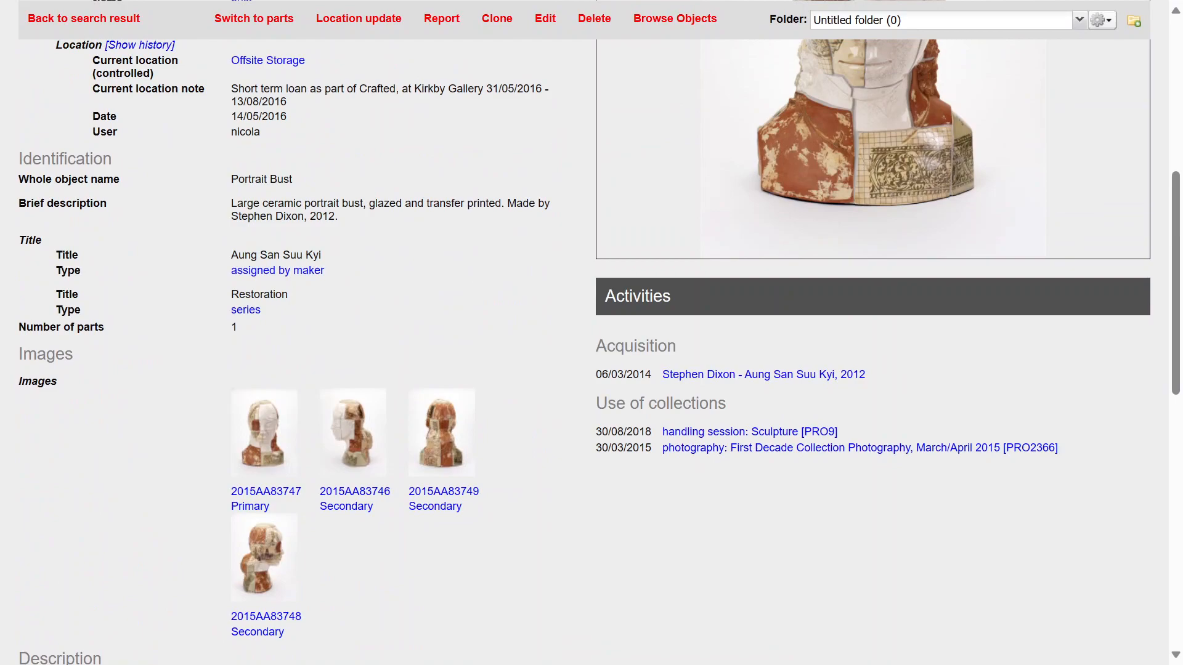